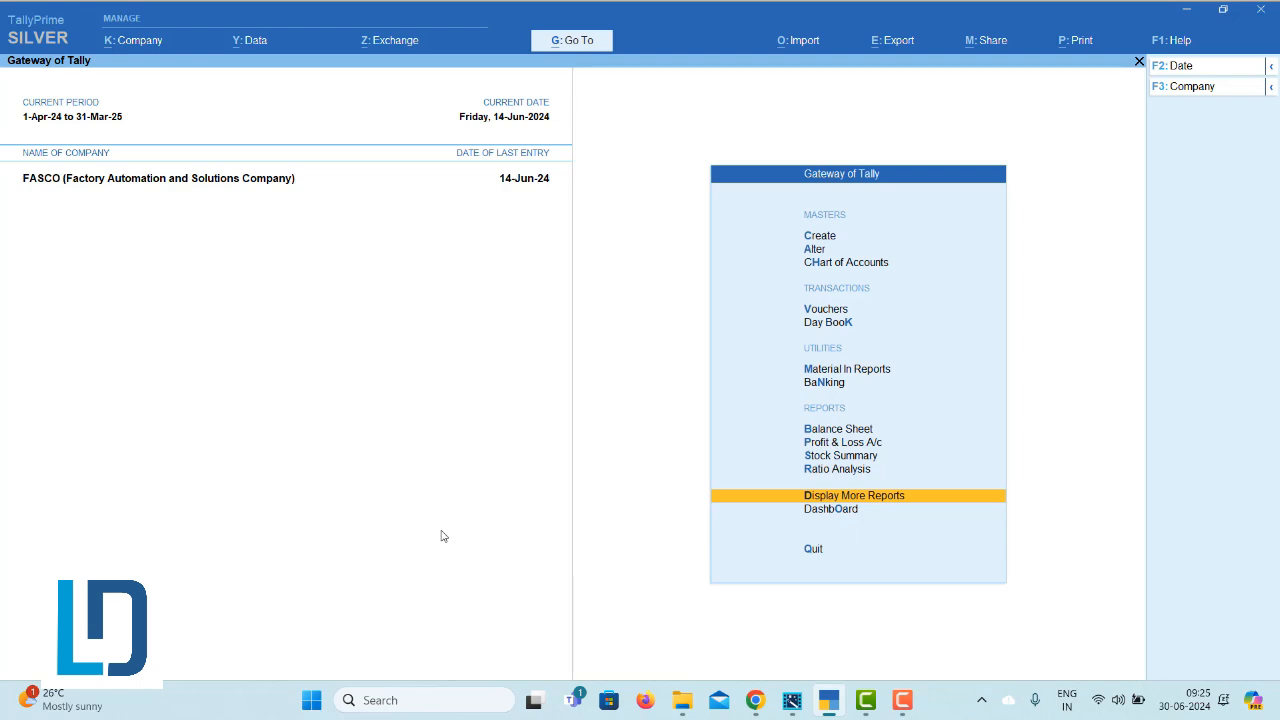
Step: Open the GSTR-1 return from the statutory GST reports
key("Return")
key("Down")
key("Down")
key("Down")
key("Down")
key("Down")
key("Down")
key("Down")
key("Down")
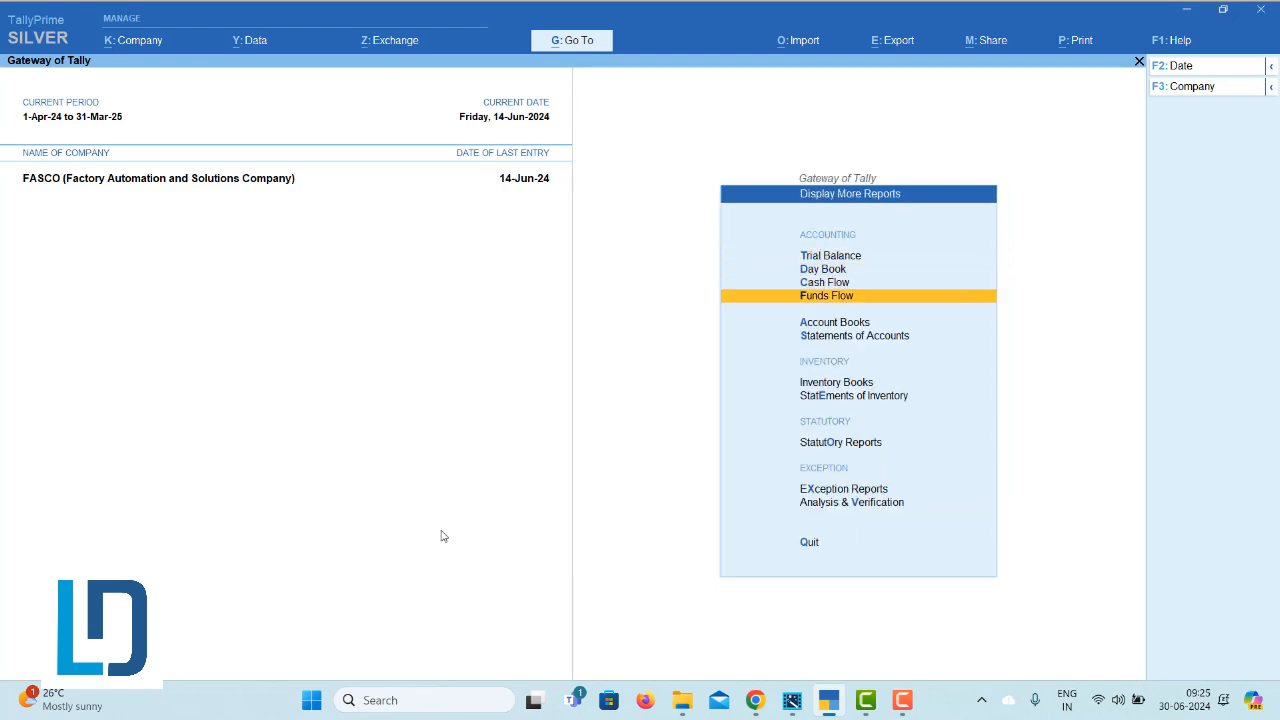
key("Down")
key("Up")
key("Return")
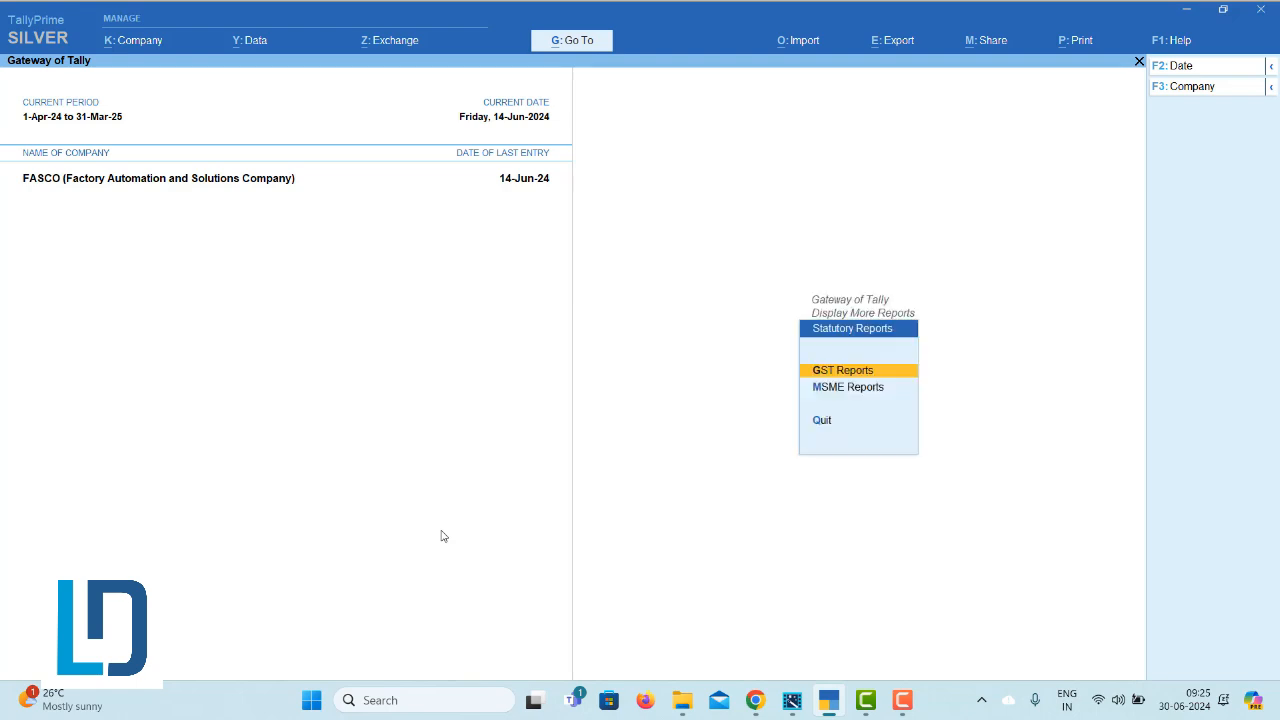
key("Return")
key("Down")
key("Return")
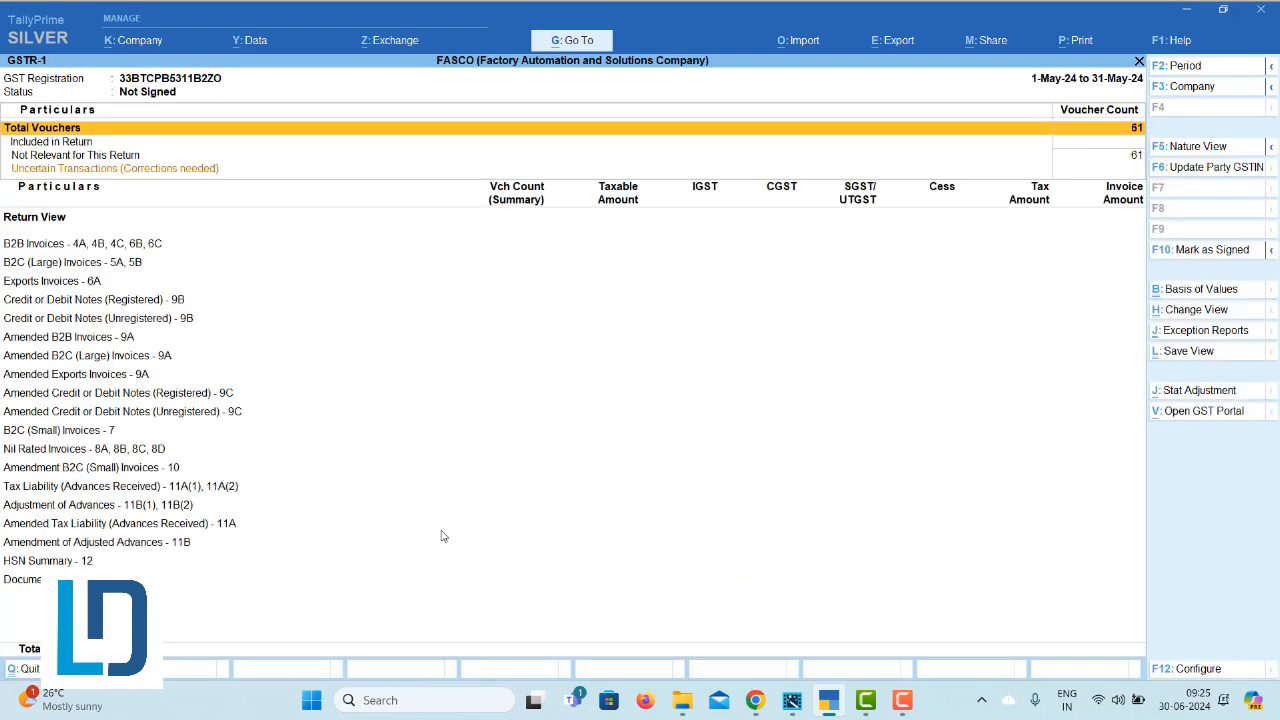
Step: Set the GSTR-1 report period to 1-Apr-24 to 30-Apr-24
left_click(1189, 69)
type("1-4")
key("Return")
type("30.4")
key("Return")
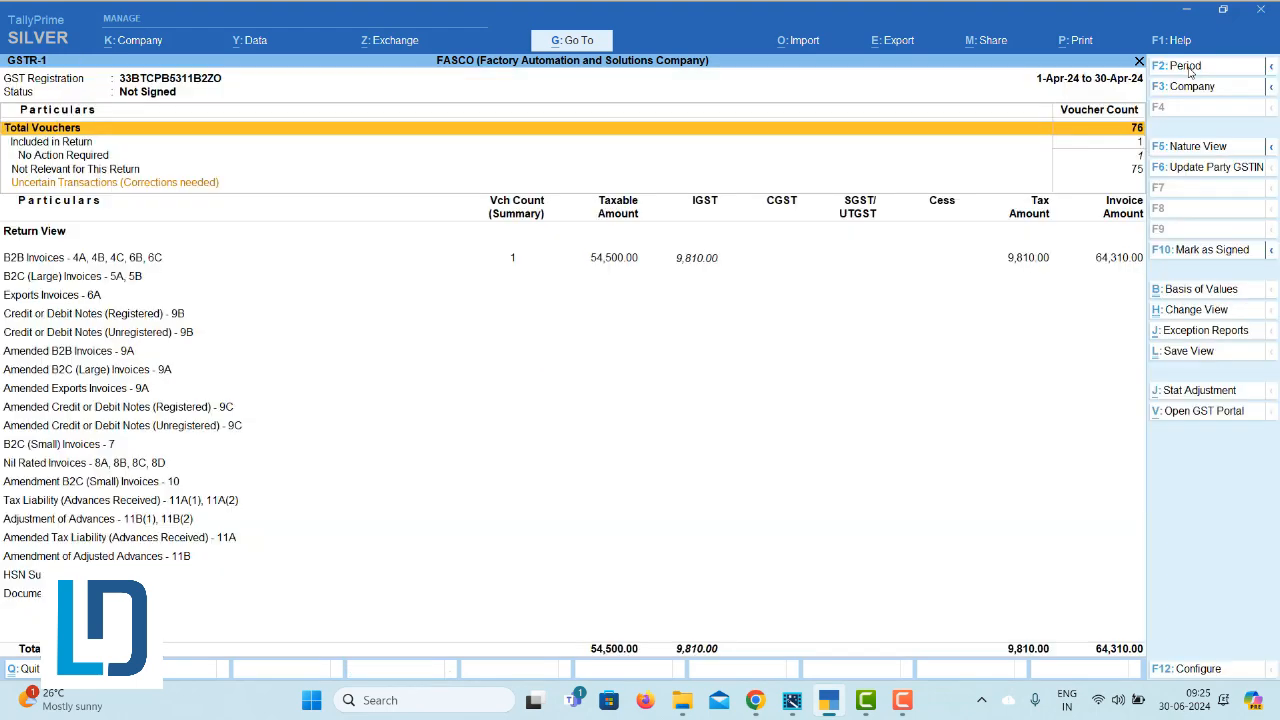
Step: Mark only the current April GSTR-1 return as signed, leaving out the previous returns
key("Down")
key("Down")
key("Down")
key("Down")
key("Down")
key("Up")
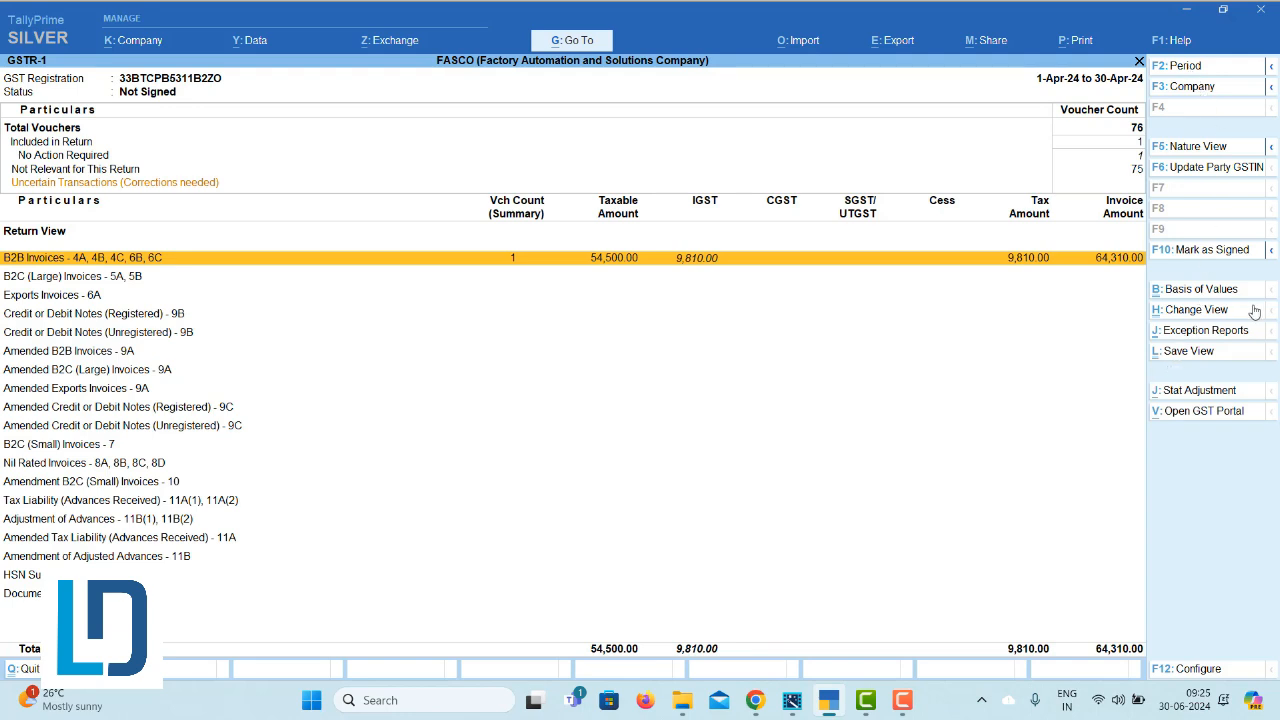
left_click(1205, 252)
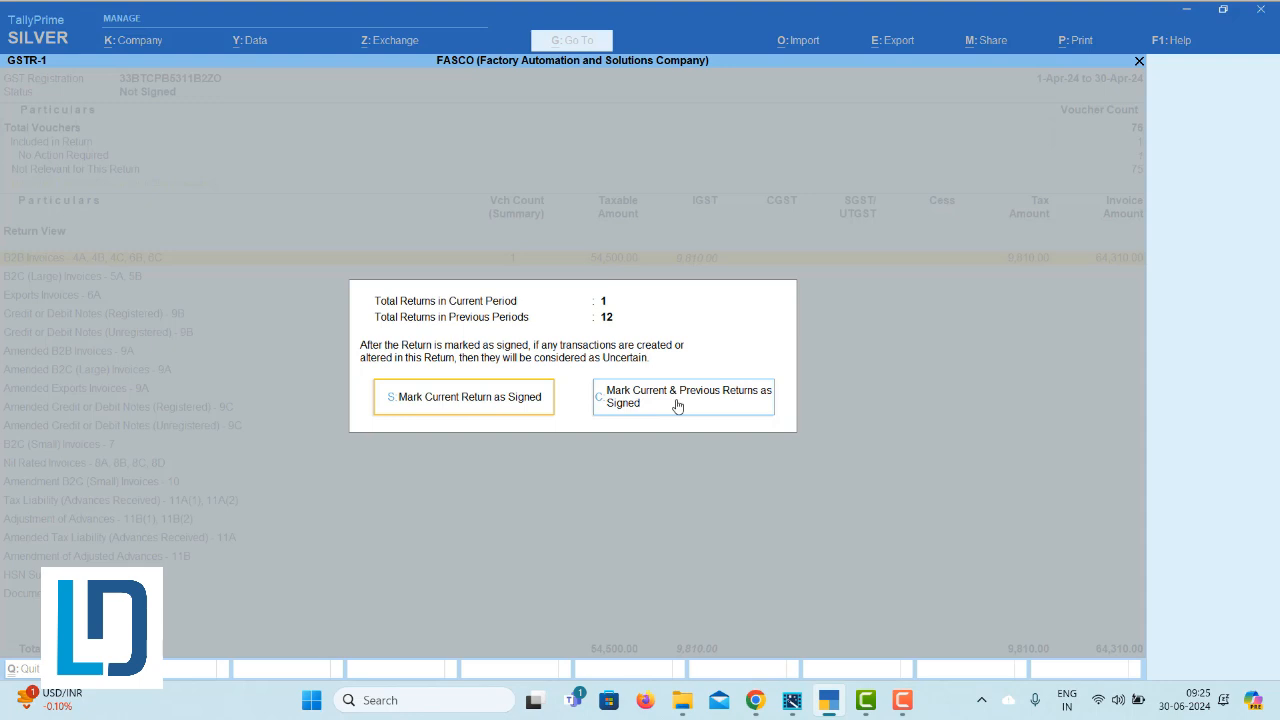
left_click(477, 406)
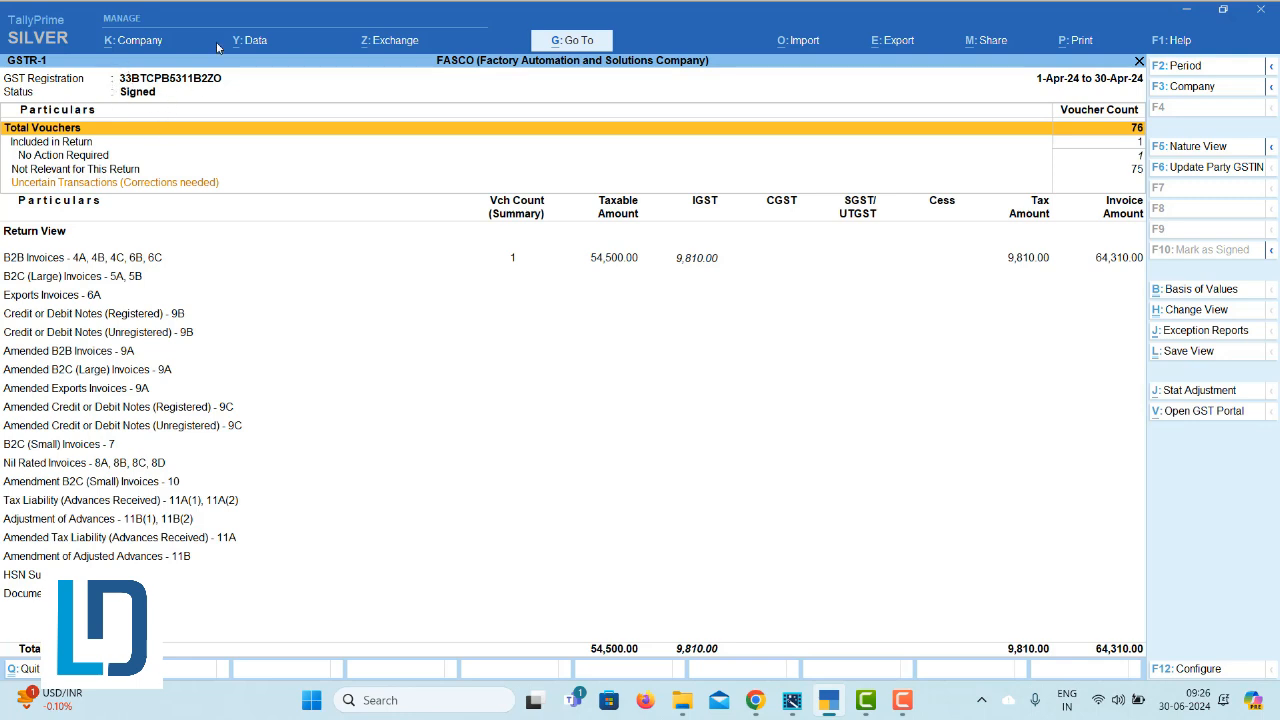
Step: Open the 29-Apr-24 PILZ INDIA PRIVATE LIMITED sales voucher listed under B2B Invoices for alteration
key("Down")
key("Down")
key("Down")
key("Down")
key("Down")
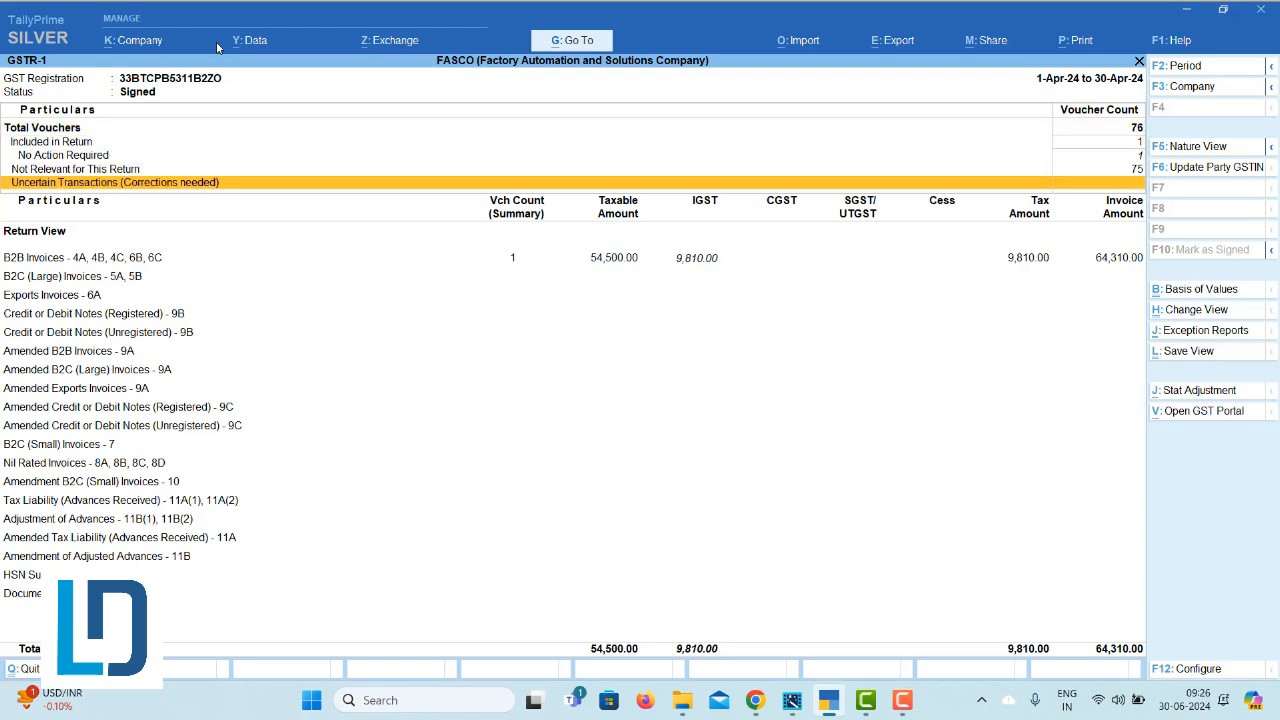
key("Return")
key("Return")
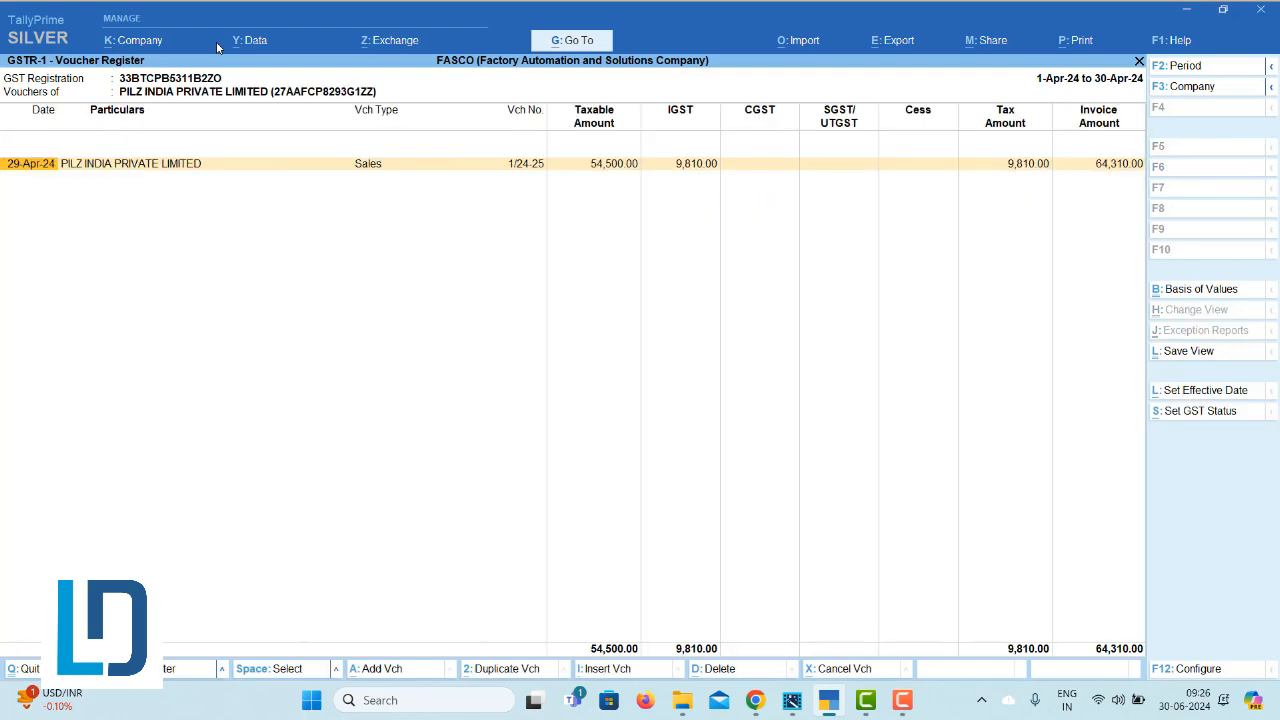
key("Return")
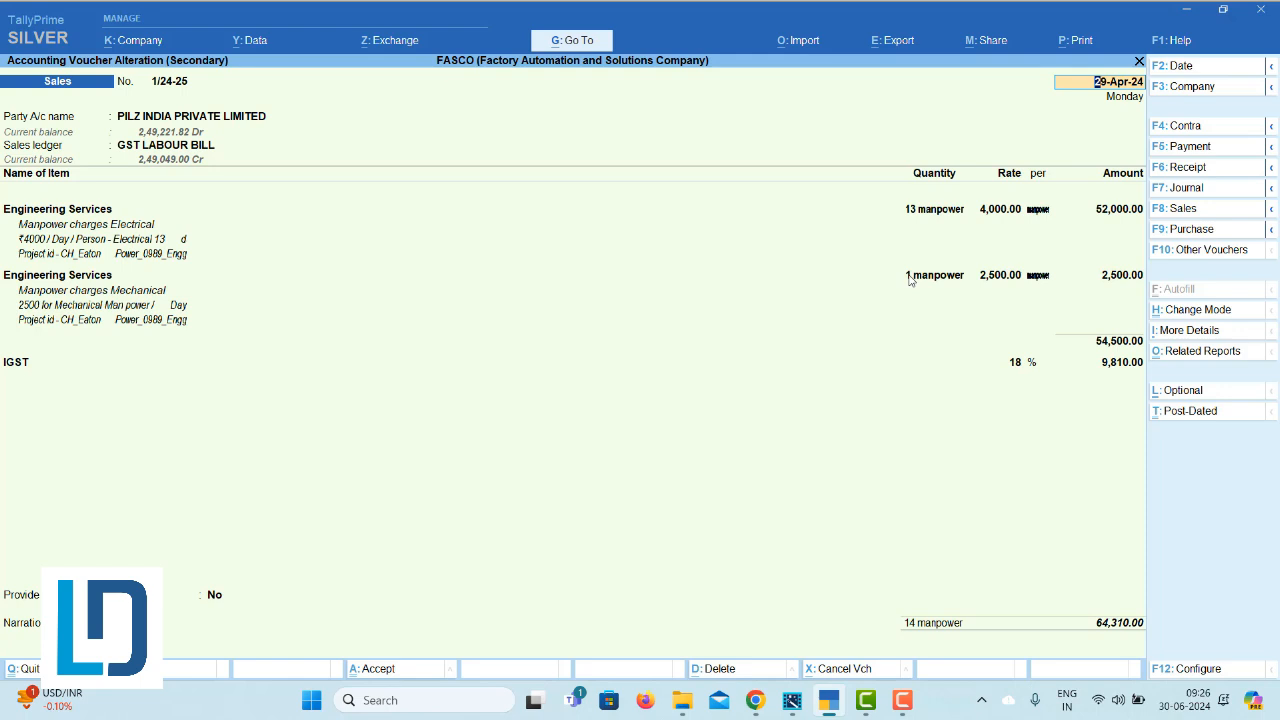
Step: Set the quantity of the mechanical manpower Engineering Services item to 2 in its item allocation
left_click(910, 281)
key("Return")
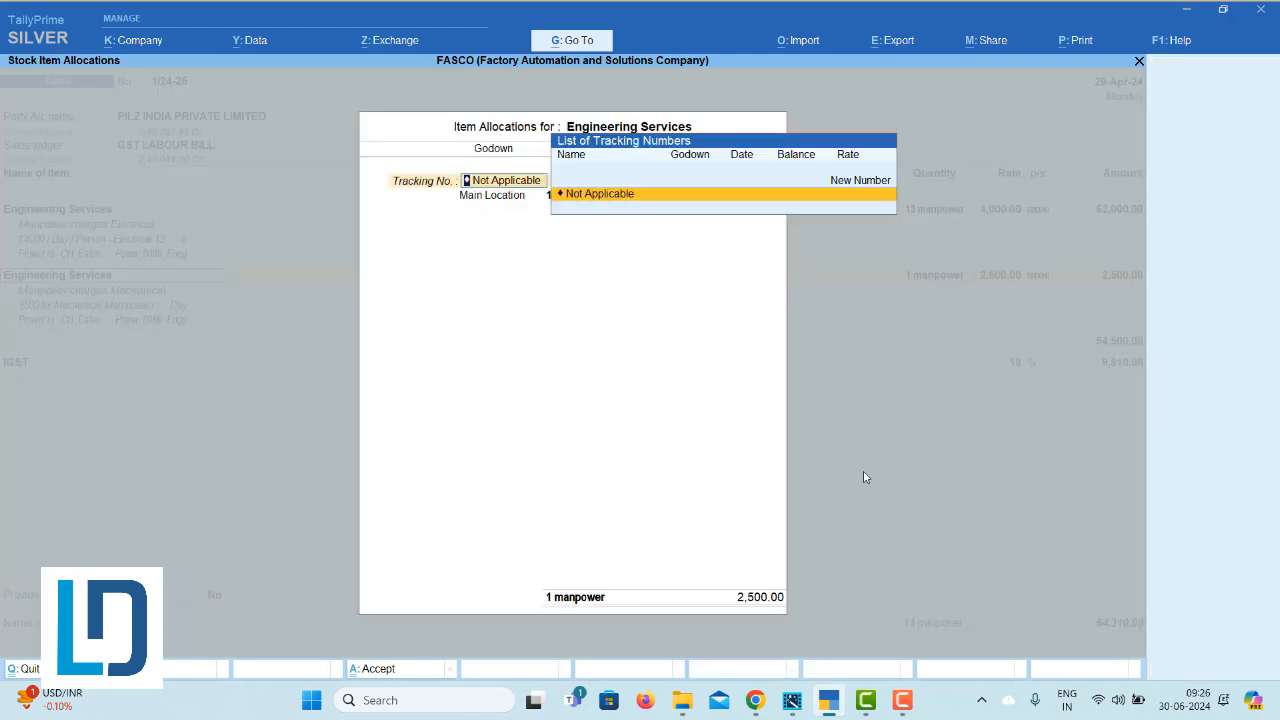
key("Return")
key("Return")
key("Return")
key("ctrl+a")
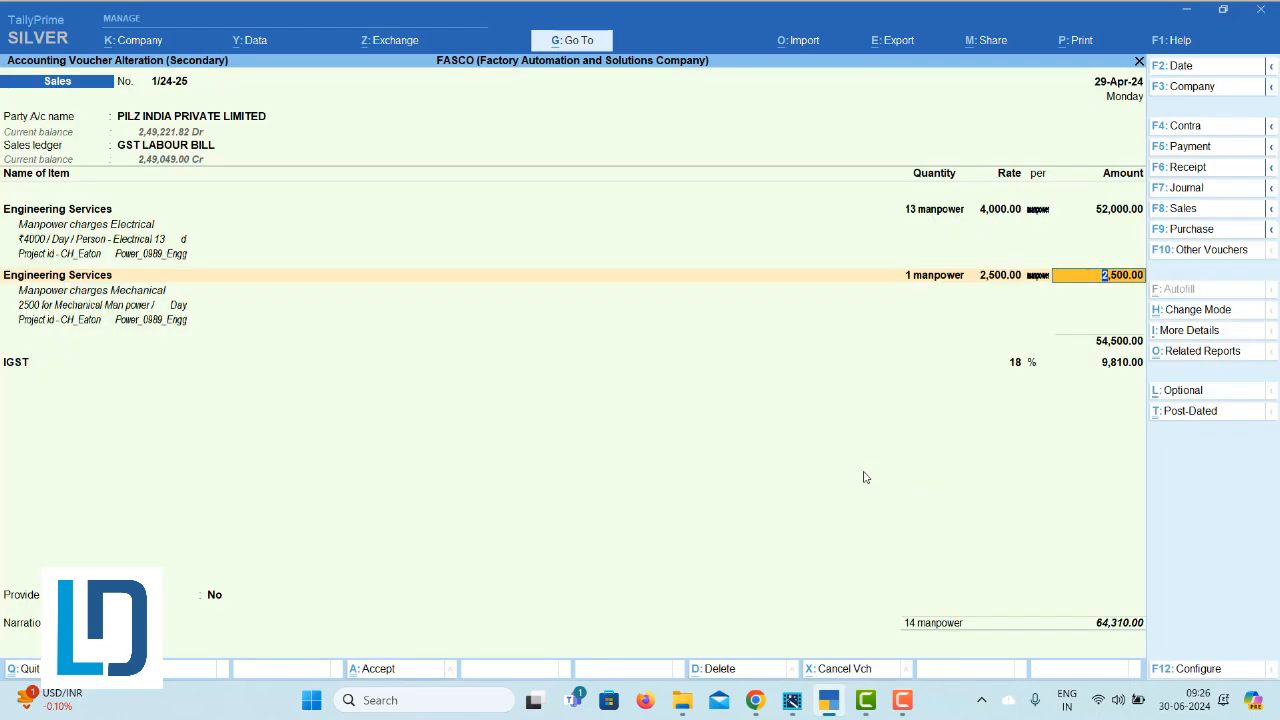
key("BackSpace")
key("Return")
key("Return")
type("2")
key("Return")
key("Return")
key("Return")
key("Return")
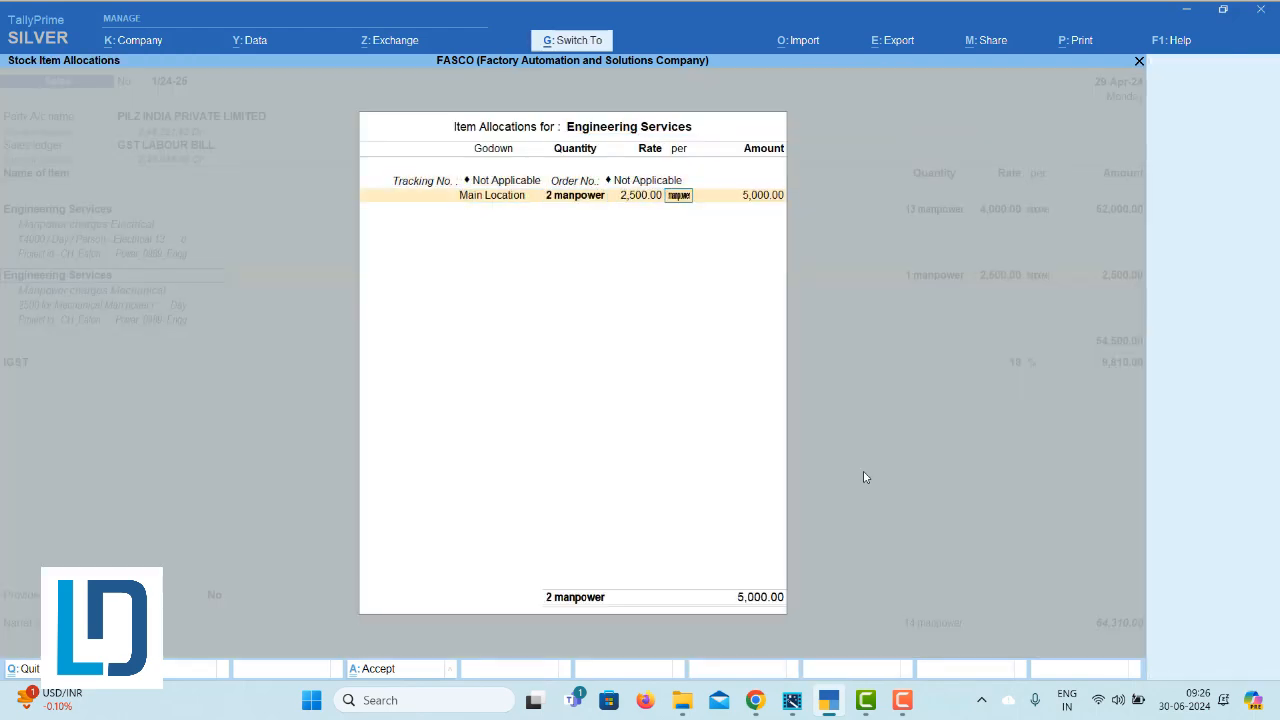
Step: Save the altered sales voucher without sending its details for e-Way Bill generation and return to the GSTR-1 summary
key("ctrl")
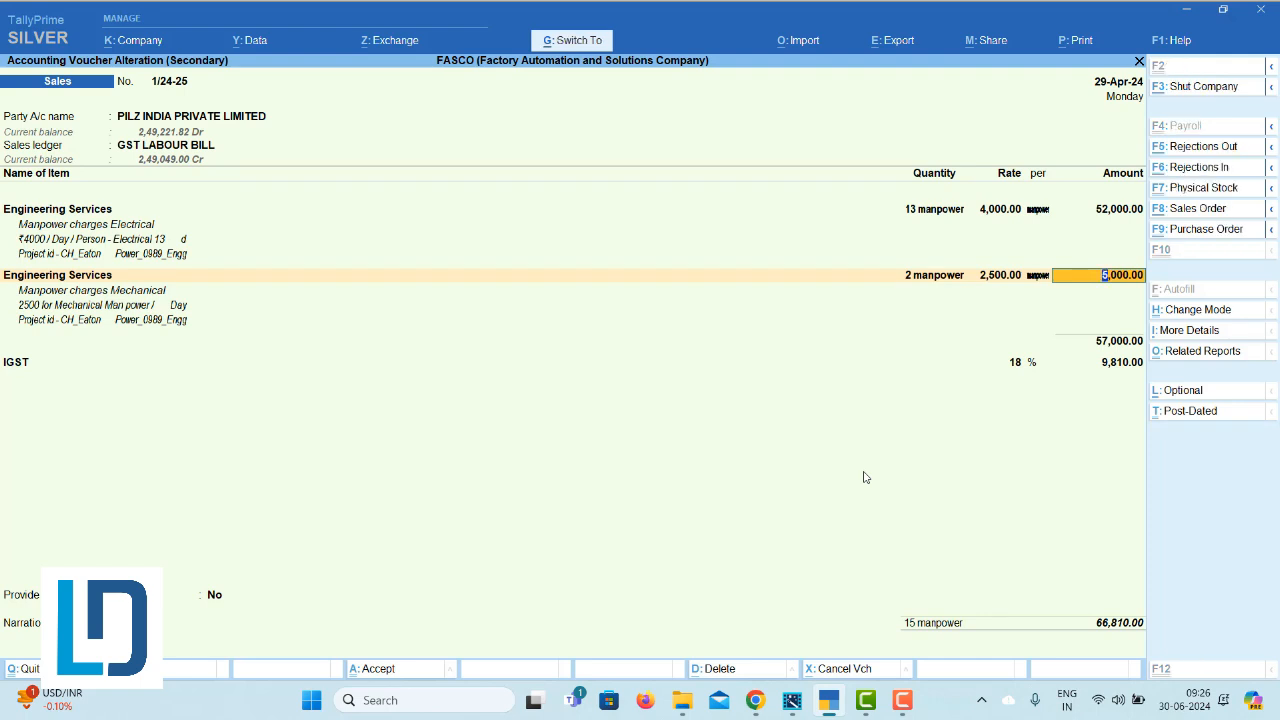
key("ctrl+a")
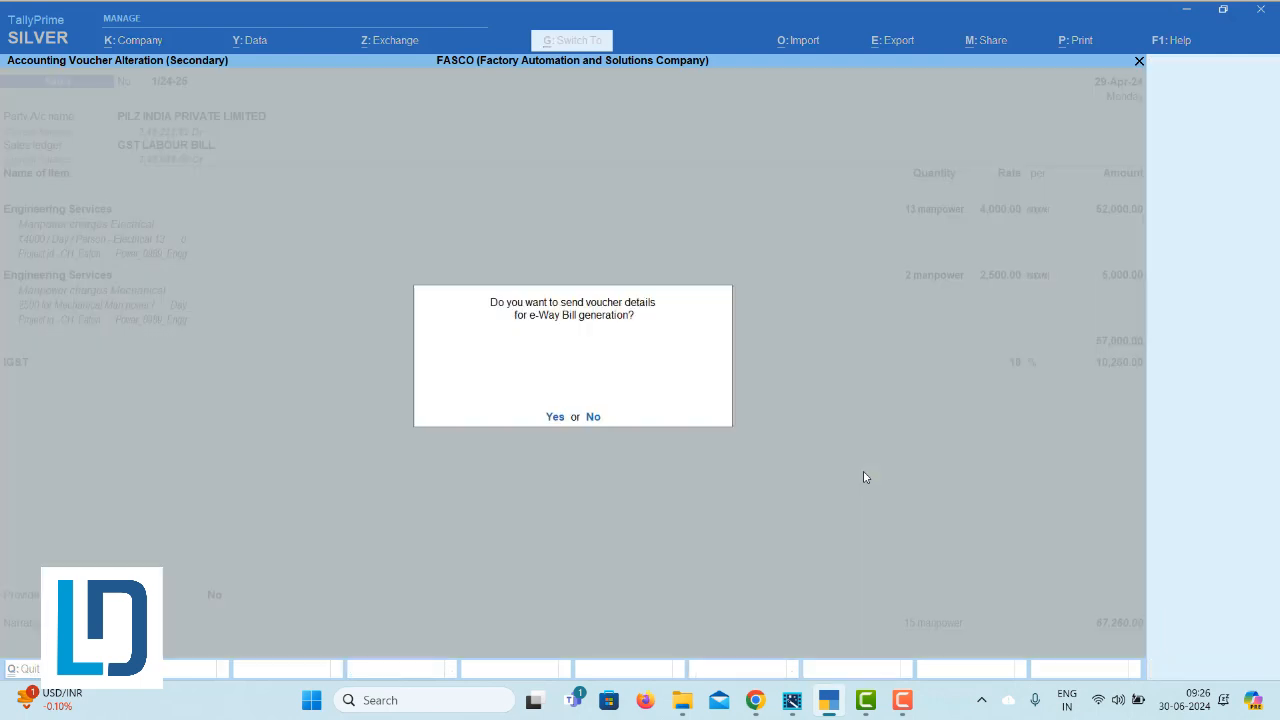
key("n")
key("Escape")
key("Escape")
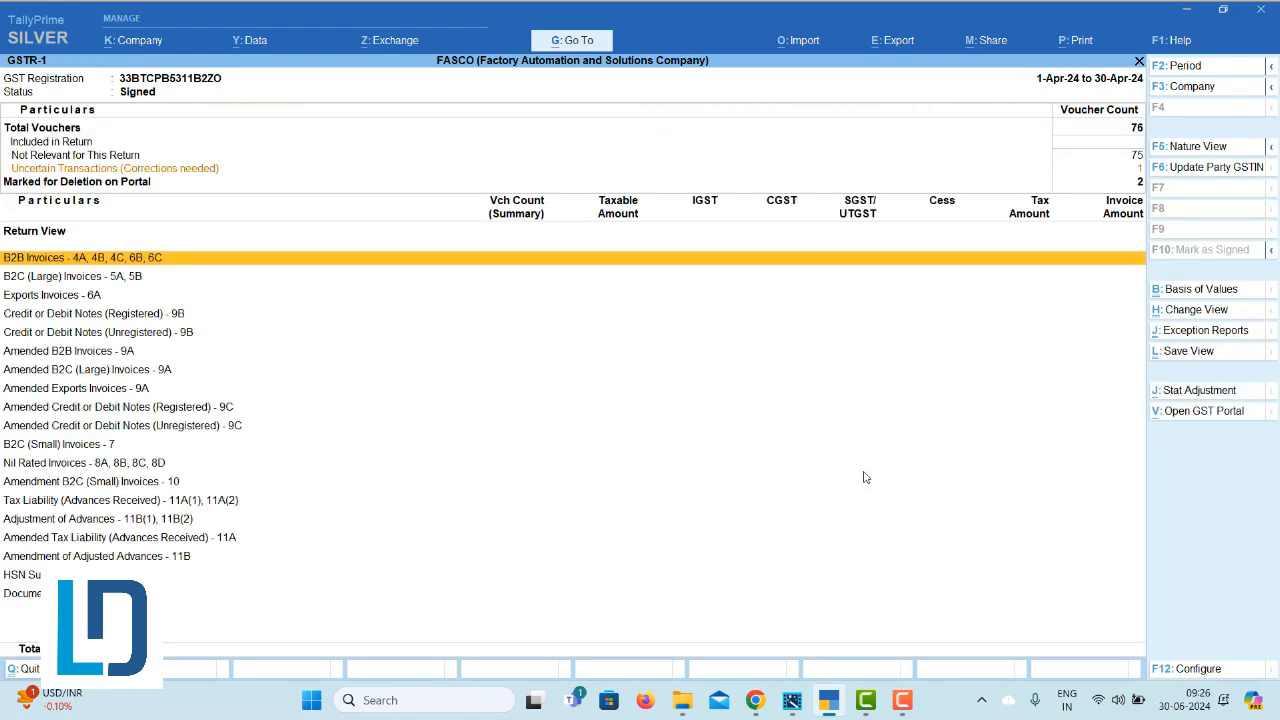
Step: Examine the entries marked for deletion on the portal in the April GSTR-1 return
key("Down")
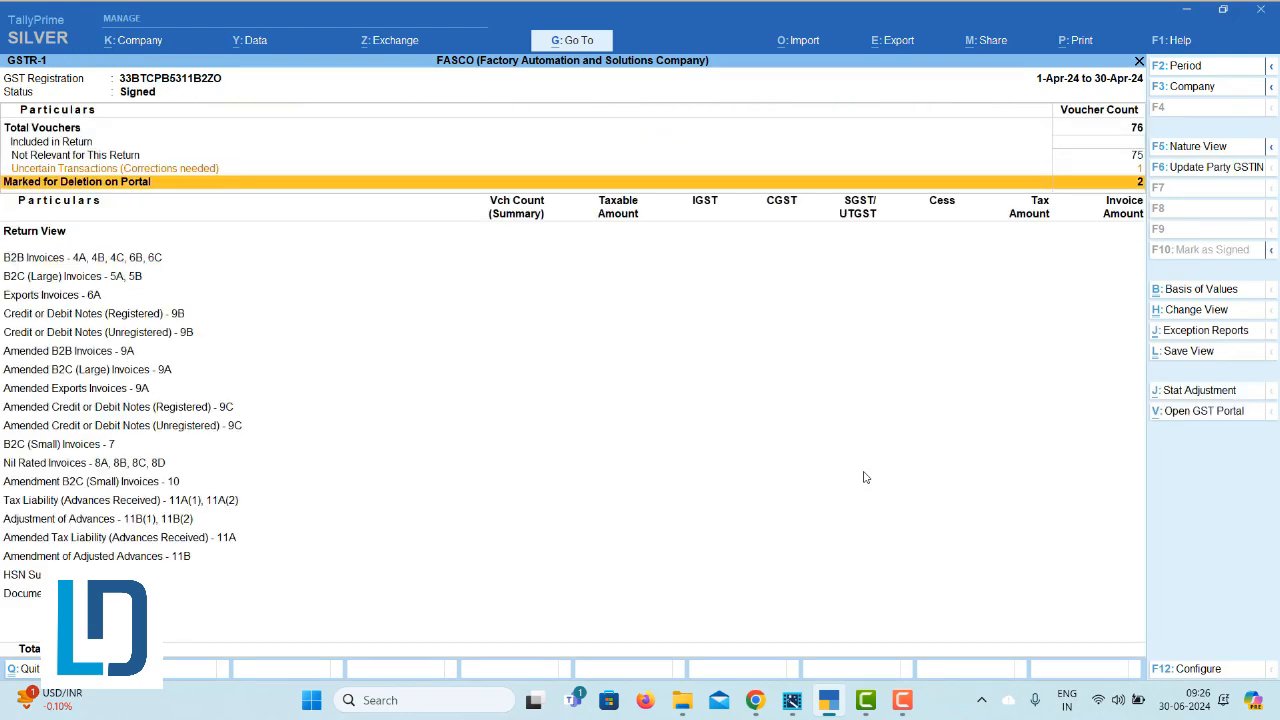
key("Return")
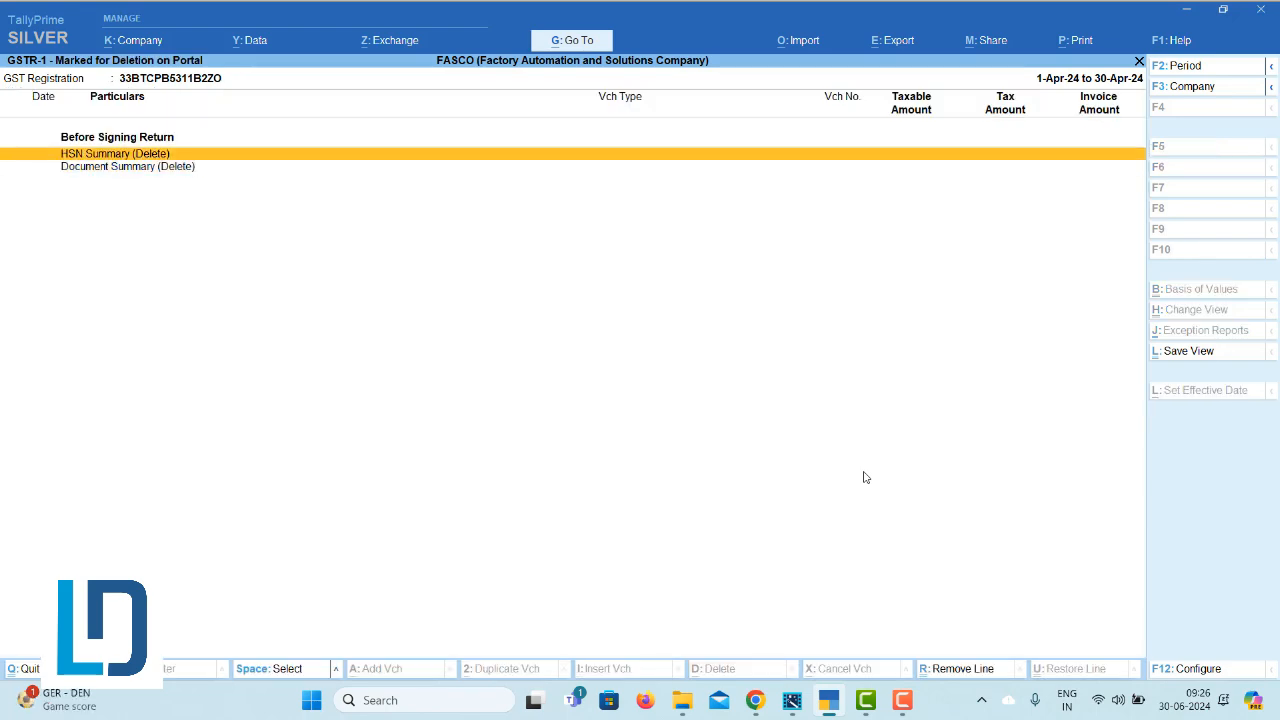
key("Escape")
key("Up")
key("Up")
key("Up")
key("Up")
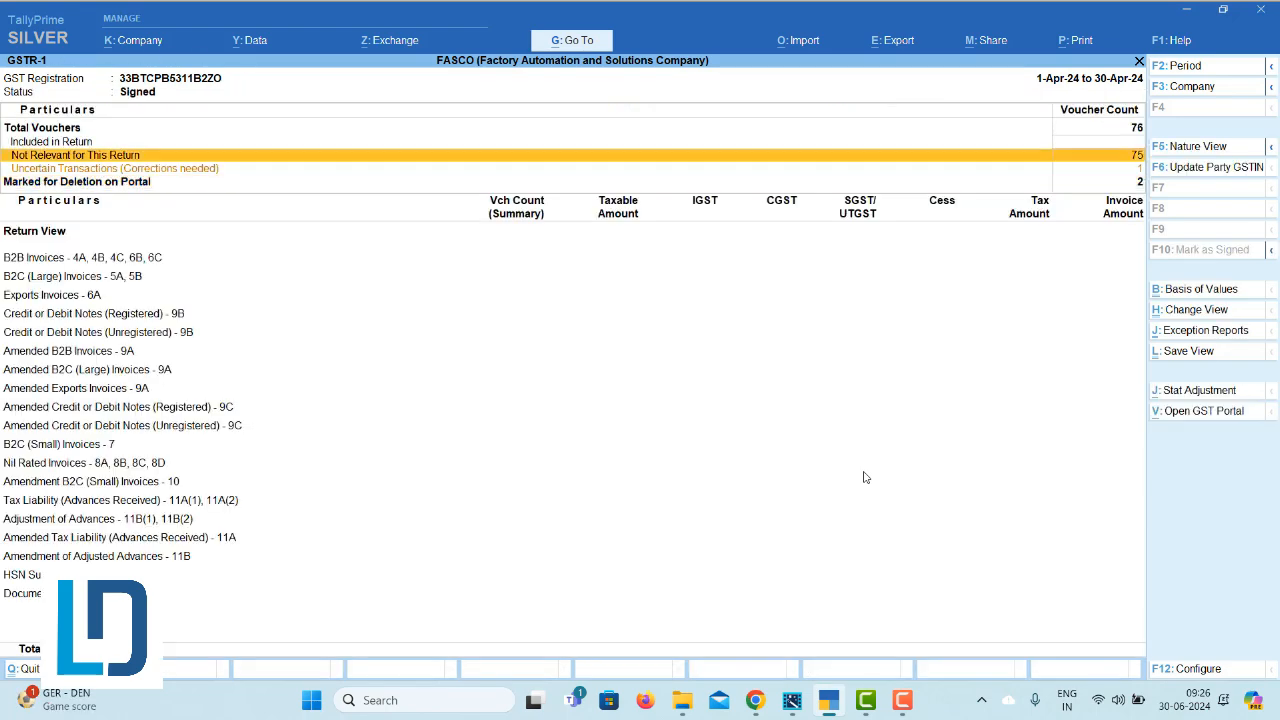
key("Down")
key("Down")
key("Down")
key("Down")
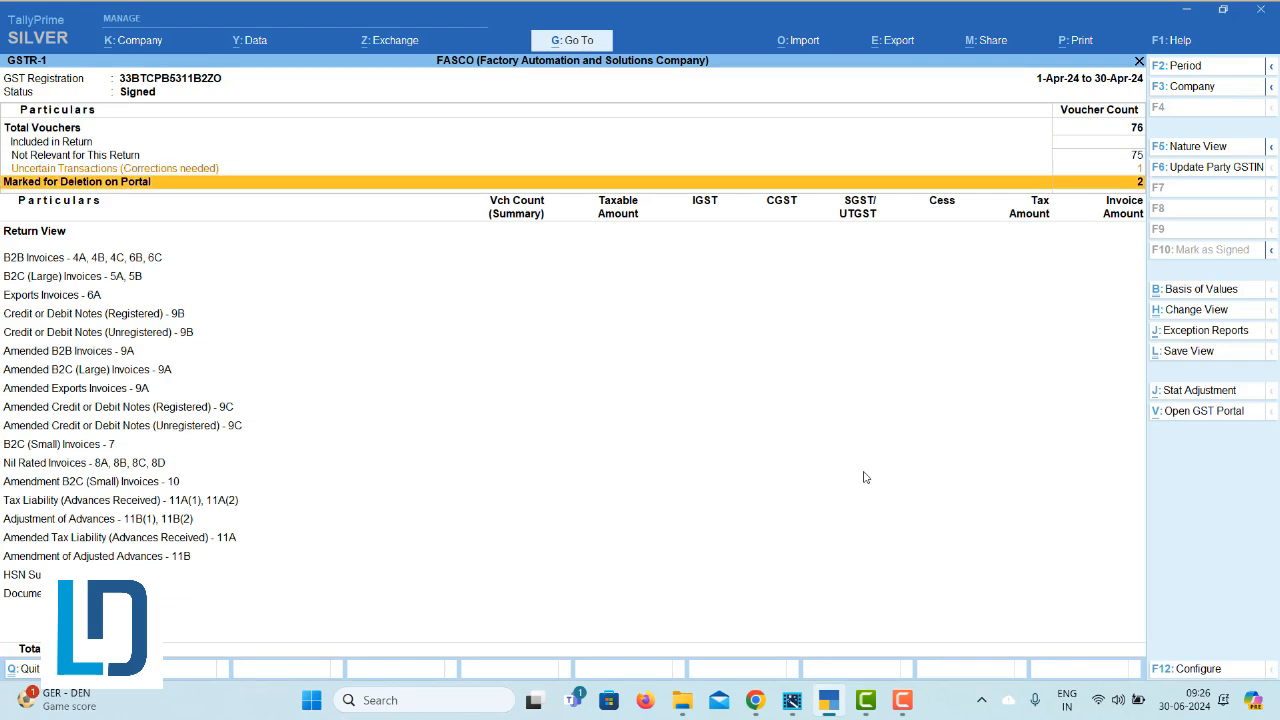
key("Return")
key("Escape")
key("Down")
key("Down")
key("Up")
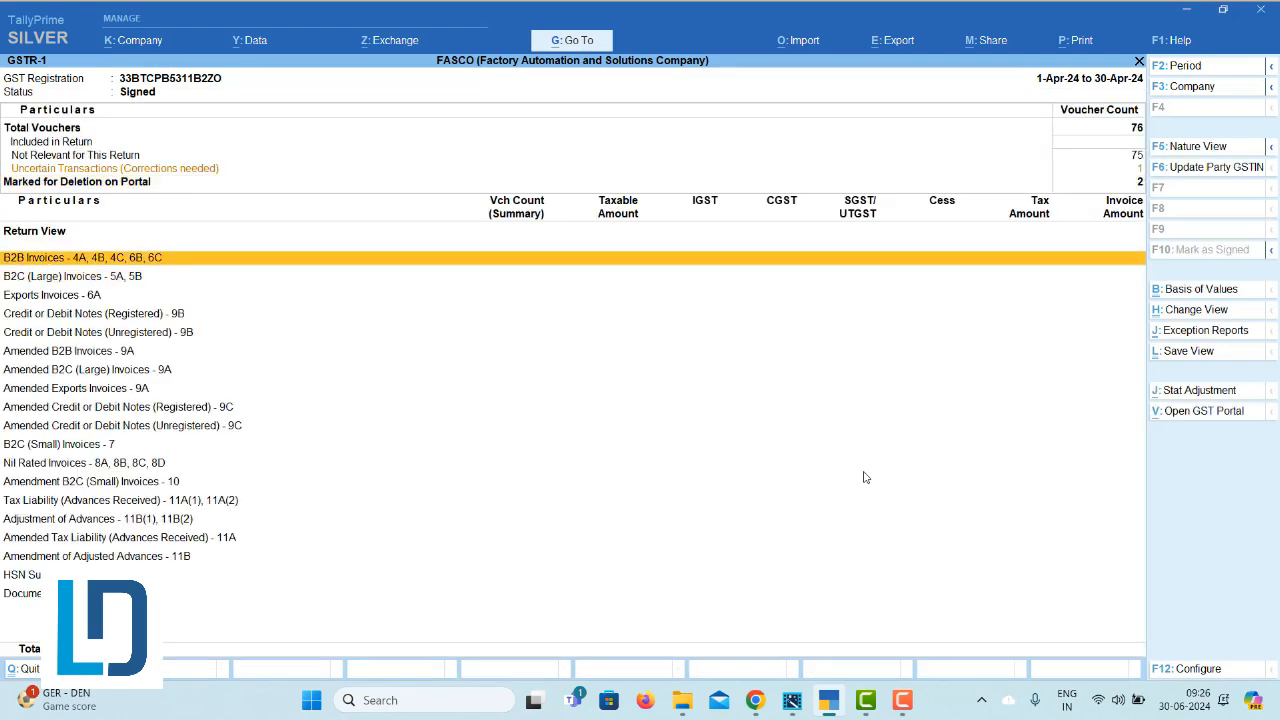
Step: View the uncertain transaction listed under the unspecified or invalid effective date of the amendment
key("Up")
key("Up")
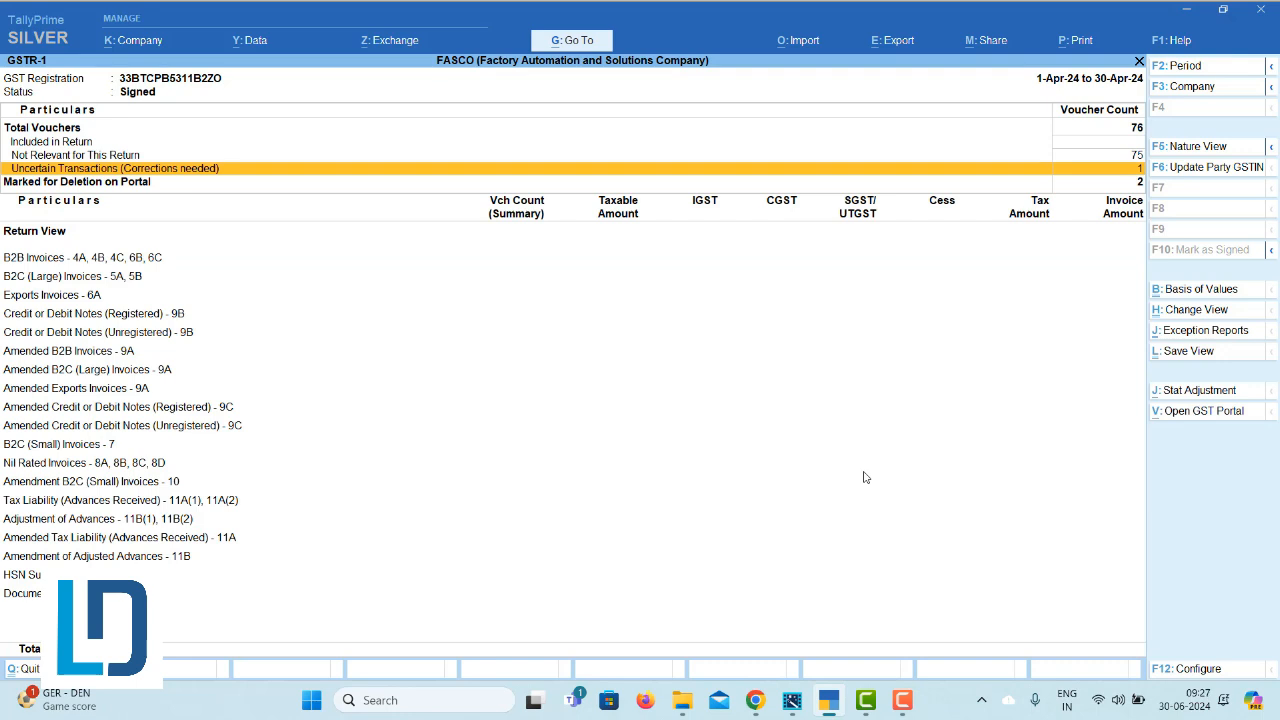
key("Return")
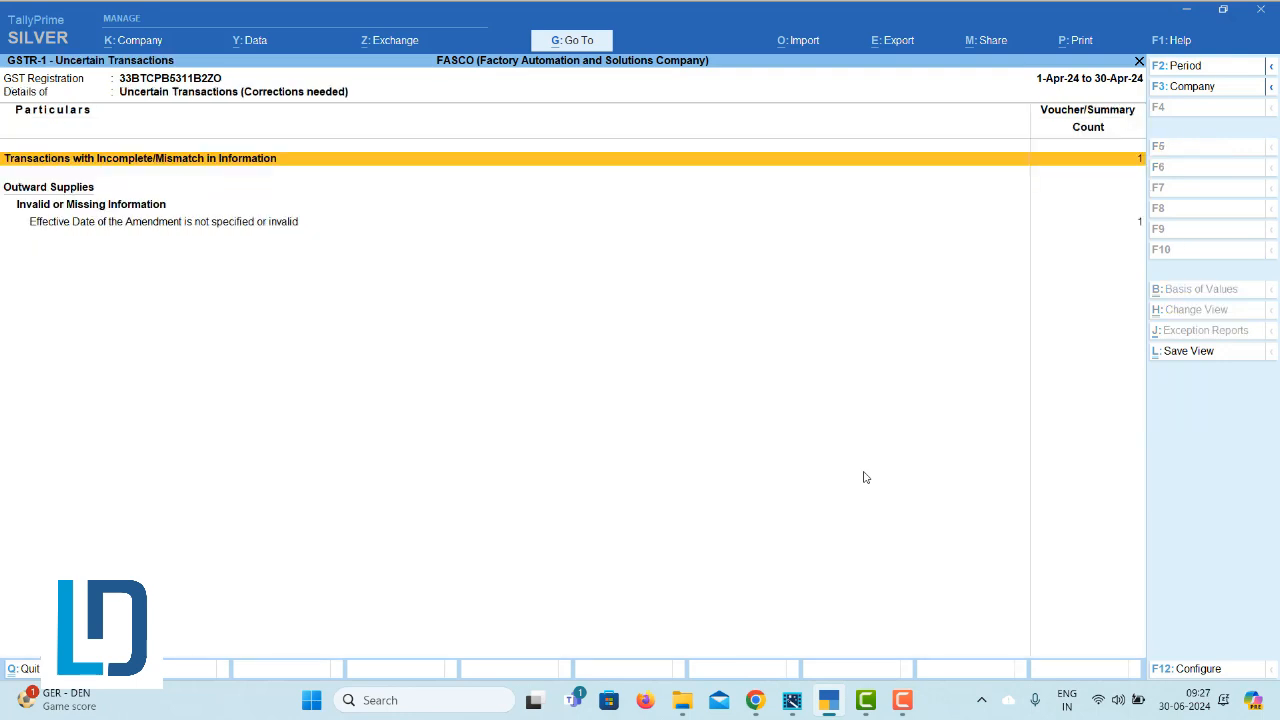
key("Down")
key("Down")
key("Up")
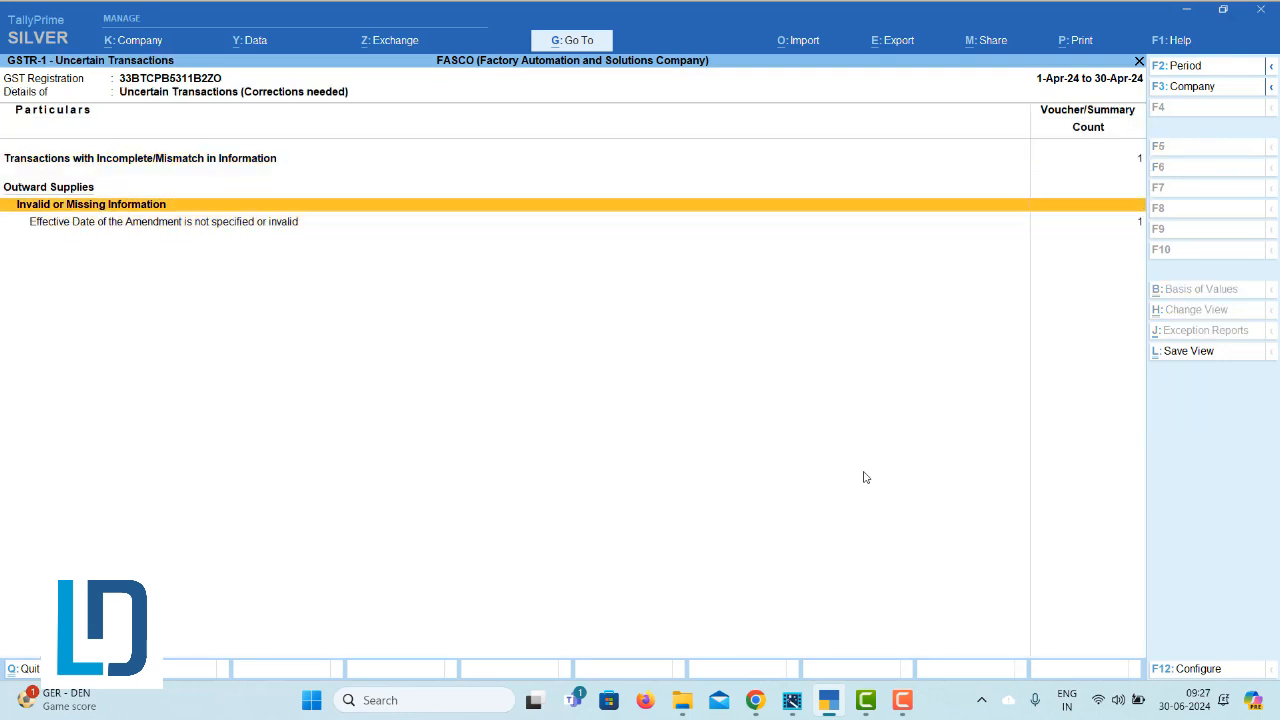
key("Down")
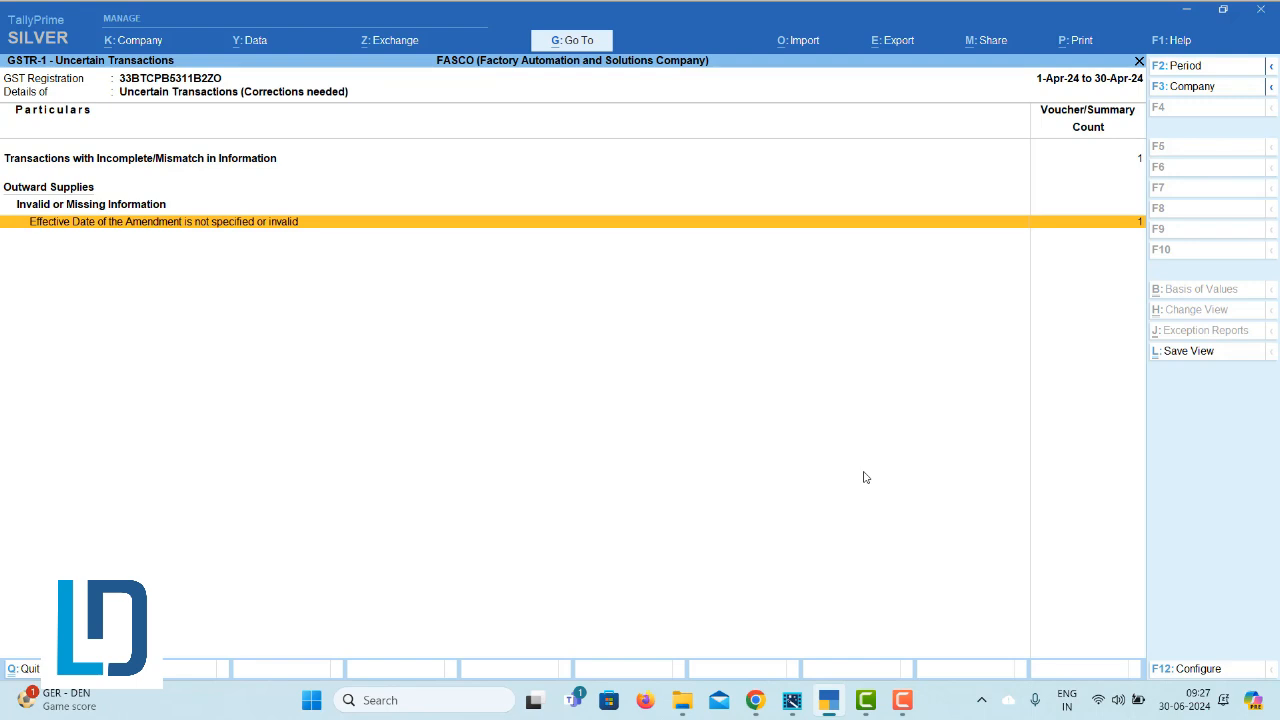
key("Up")
key("Up")
key("Down")
key("Down")
key("Return")
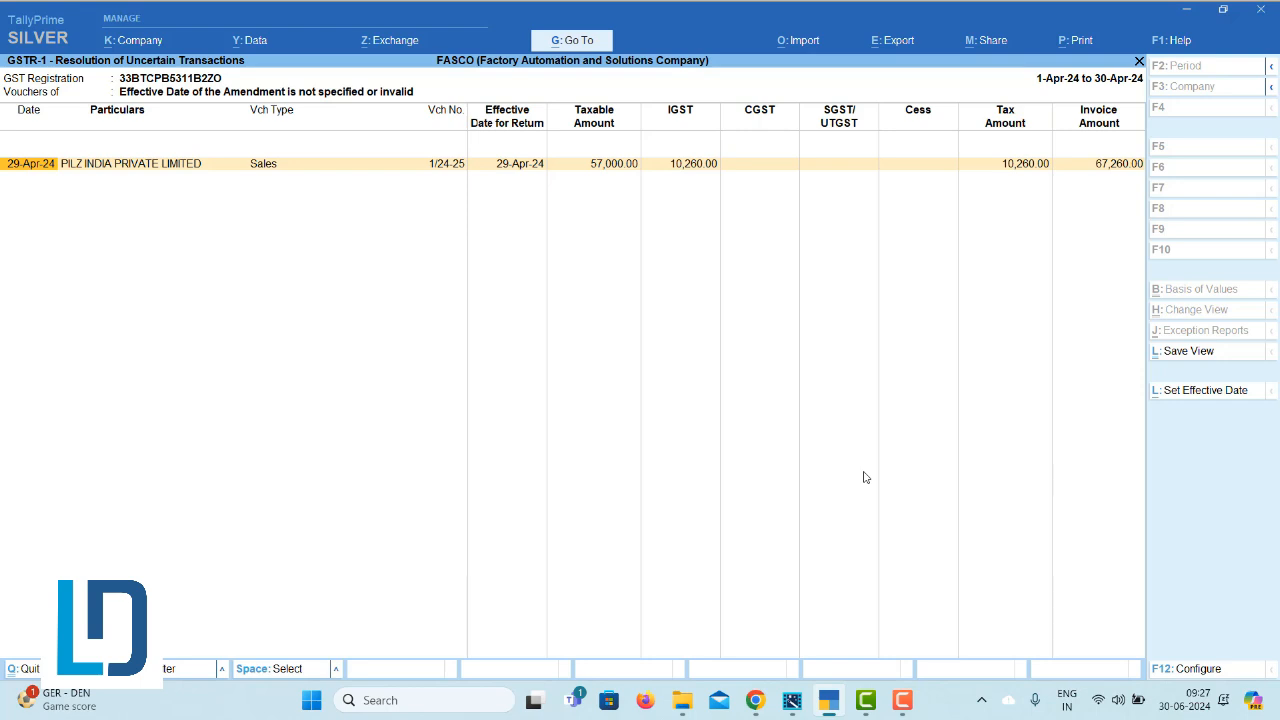
Step: Review the uncertain transactions and the amendment effective date exception again, ending back at the GSTR-1 summary
key("Escape")
key("Escape")
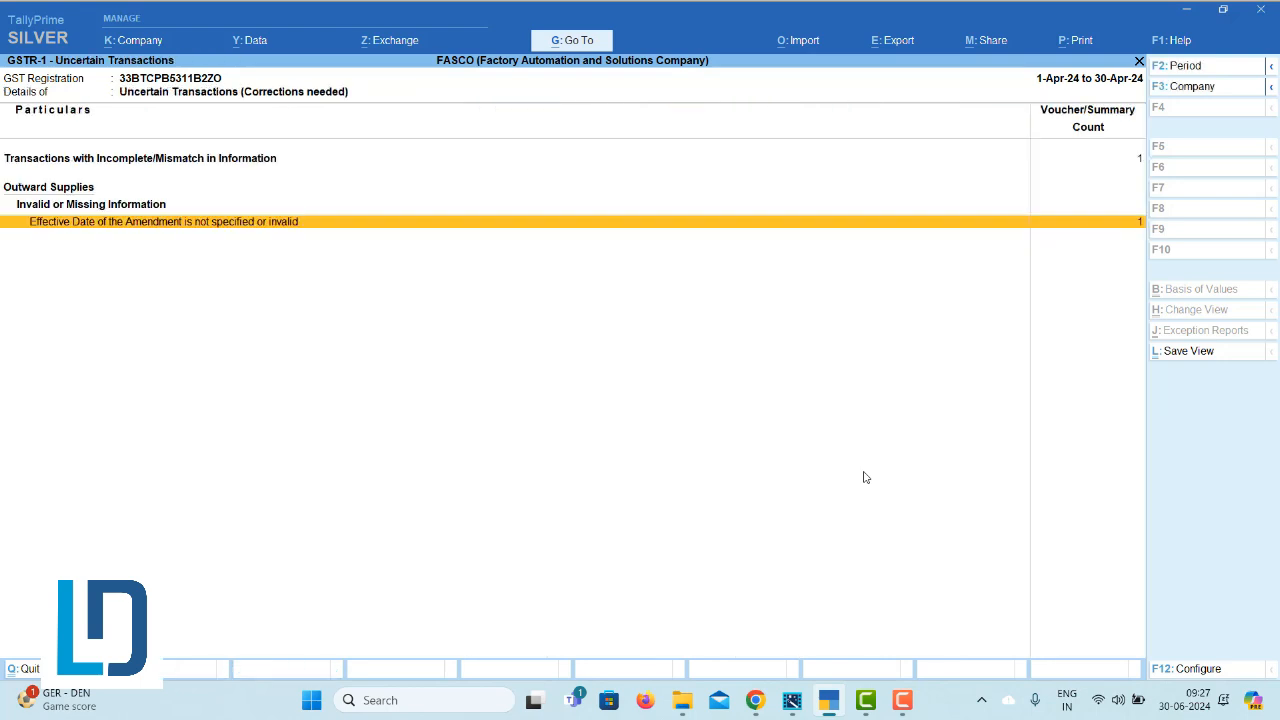
key("Down")
key("Up")
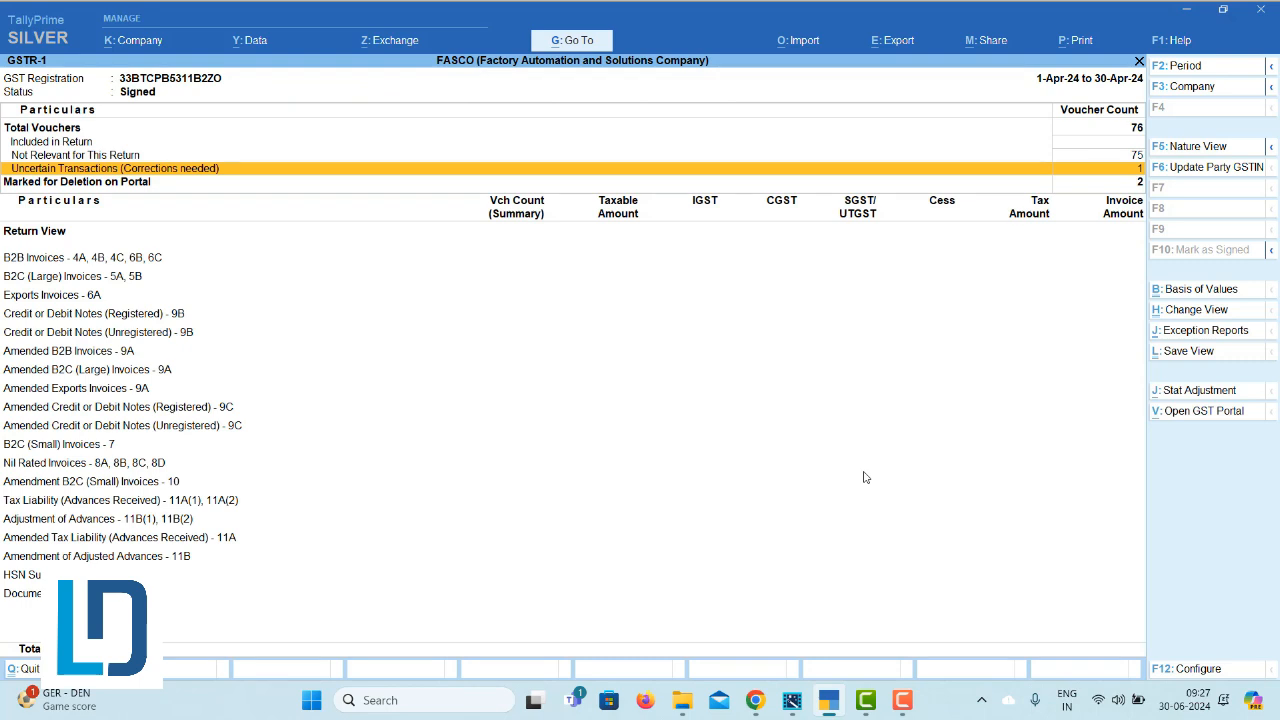
key("Down")
key("Up")
key("Return")
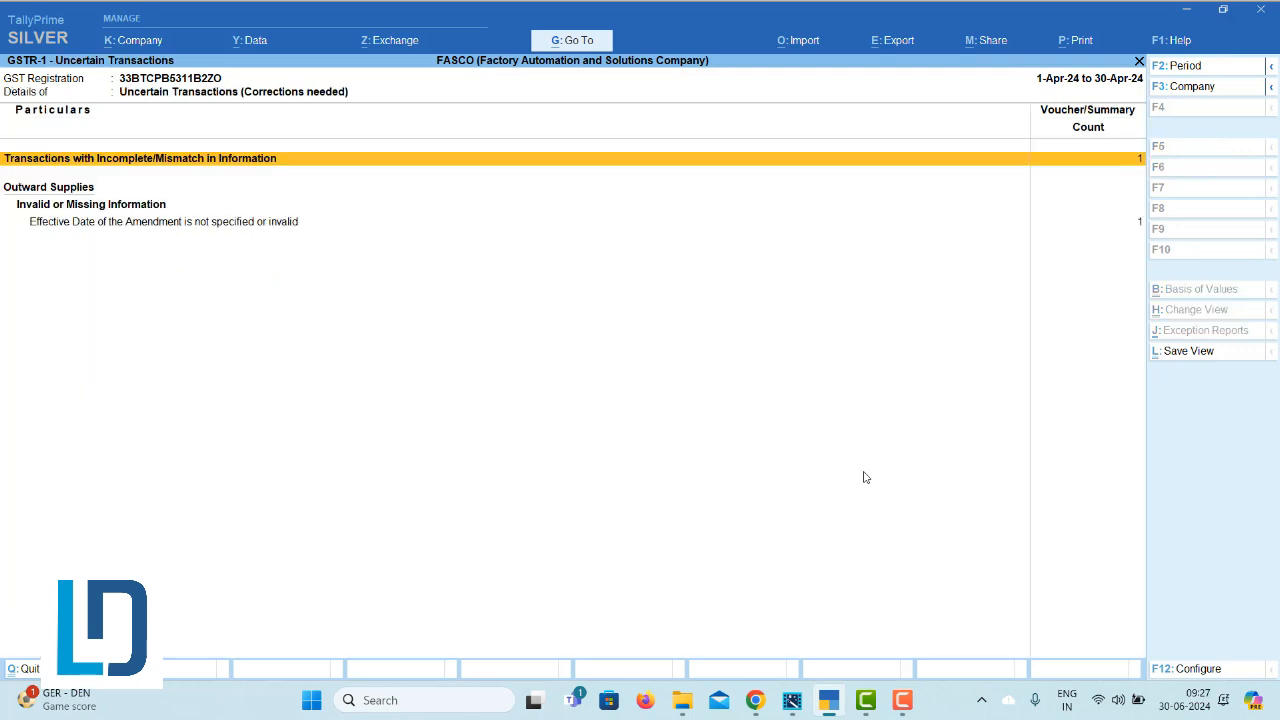
key("Down")
key("Down")
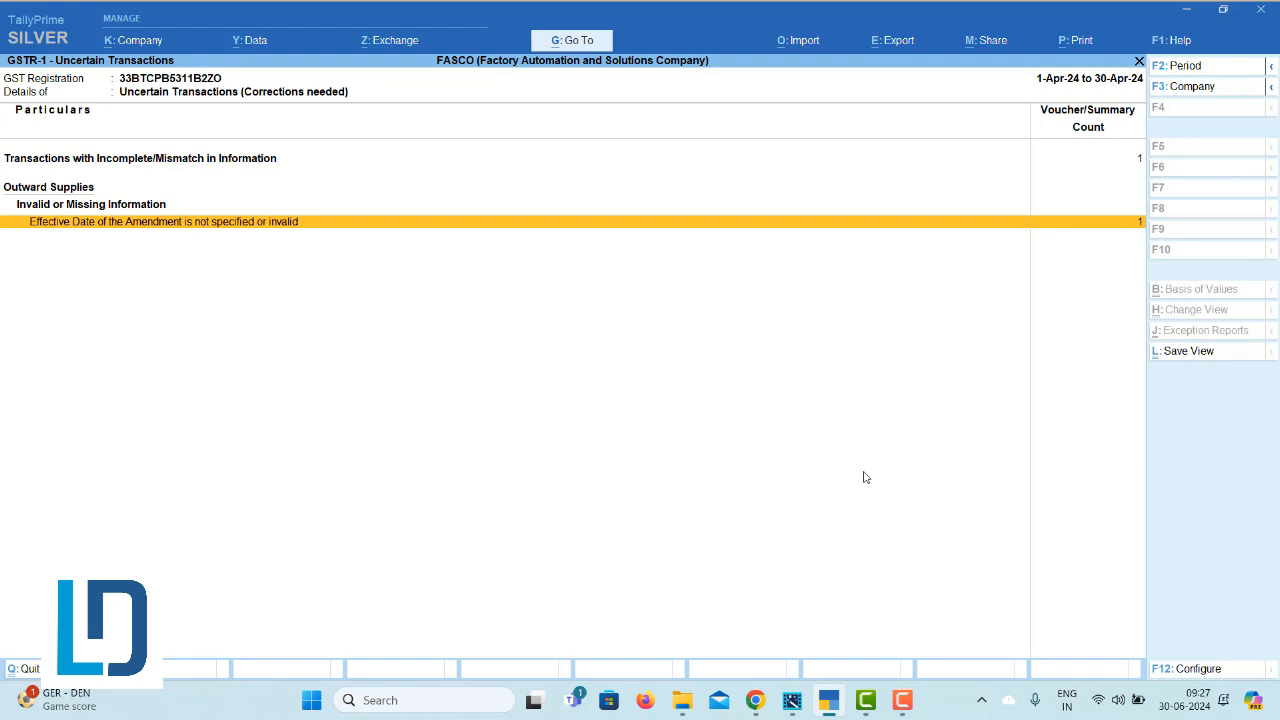
key("Return")
key("Escape")
key("Escape")
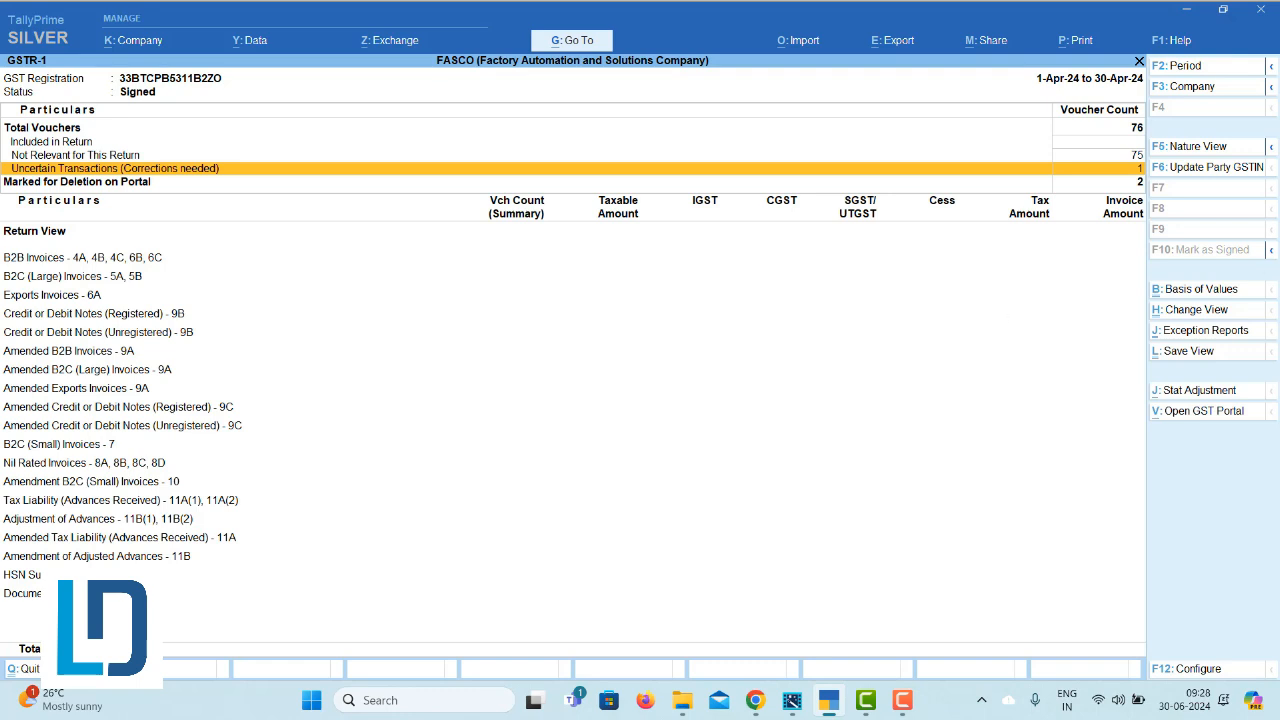
Step: Undo the signing for the current April GSTR-1 return
left_click(1273, 252)
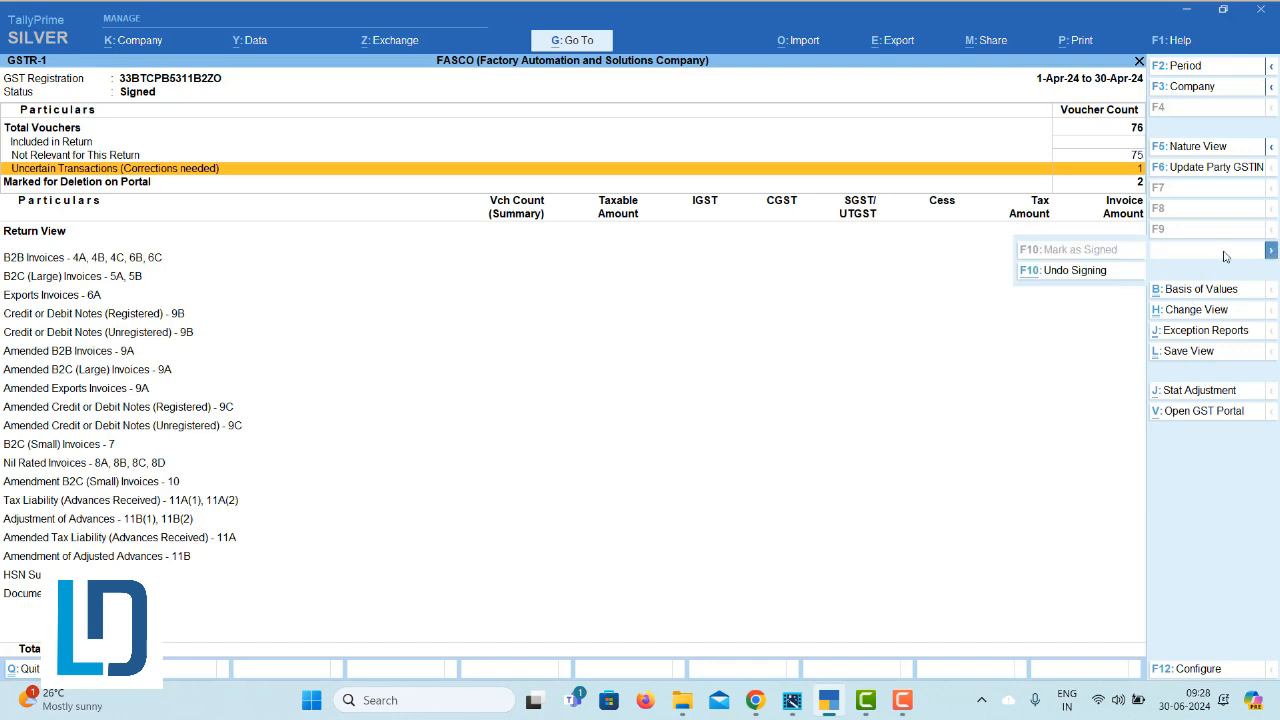
left_click(1030, 274)
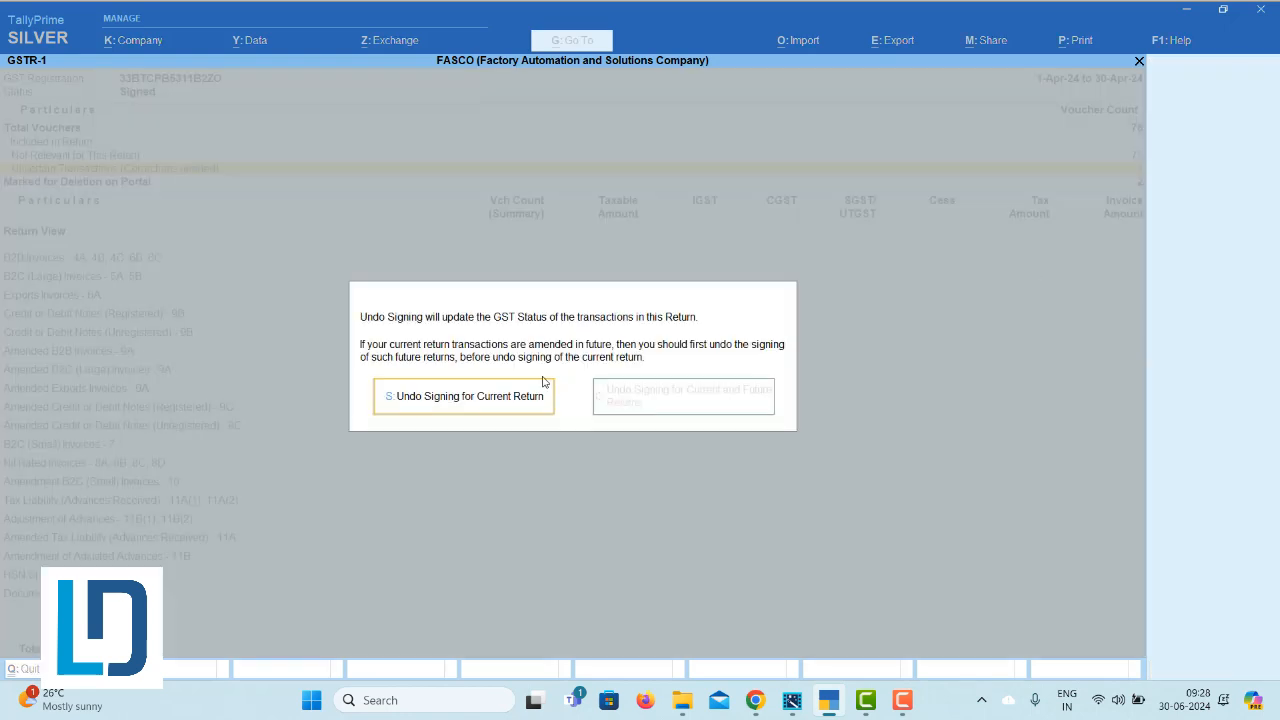
left_click(487, 397)
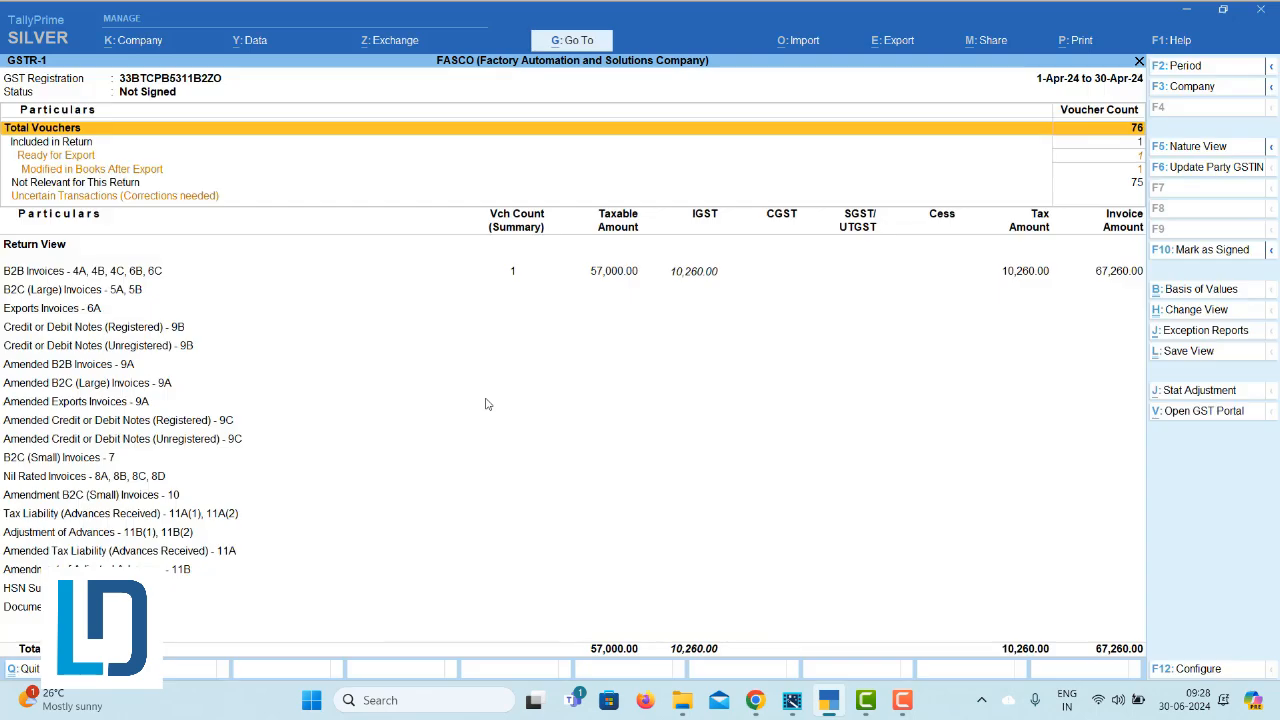
Step: Go to the B2B Invoices row of the April return to check its figures
key("Down")
key("Down")
key("Down")
key("Down")
key("Down")
key("Down")
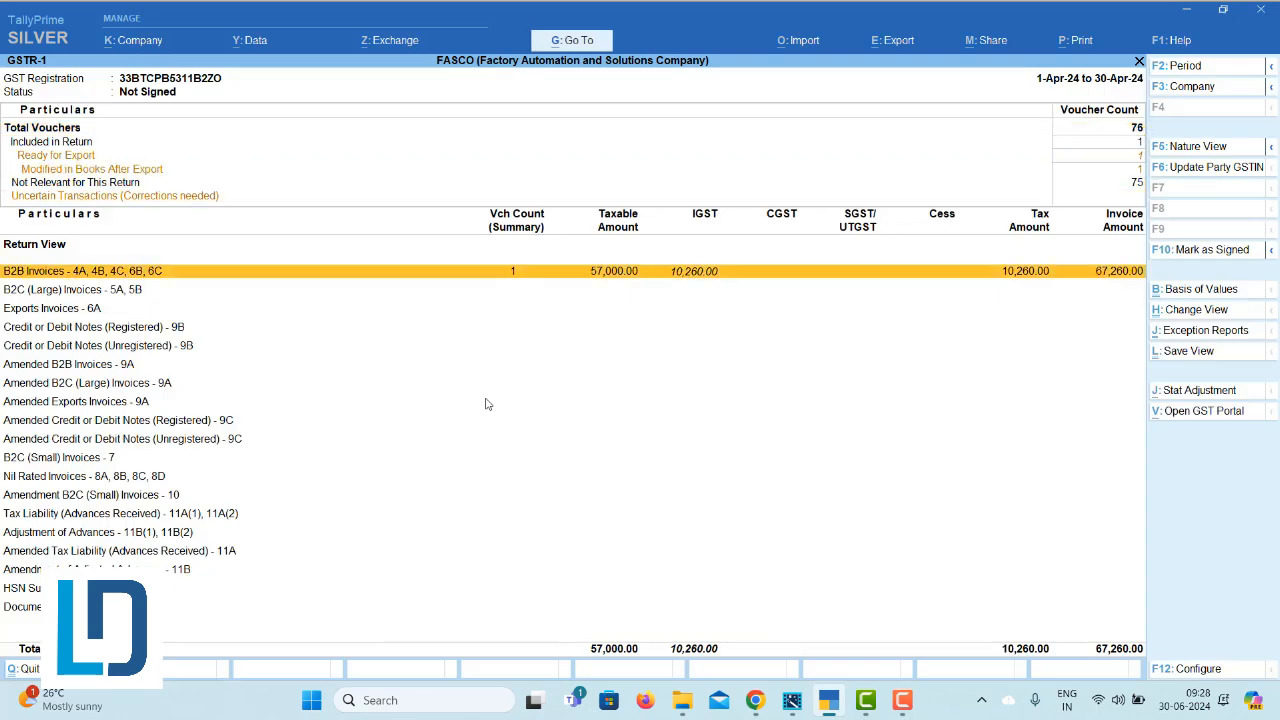
Step: Mark the current April GSTR-1 return as signed, continuing despite the uncertain or pending transactions
left_click(1177, 249)
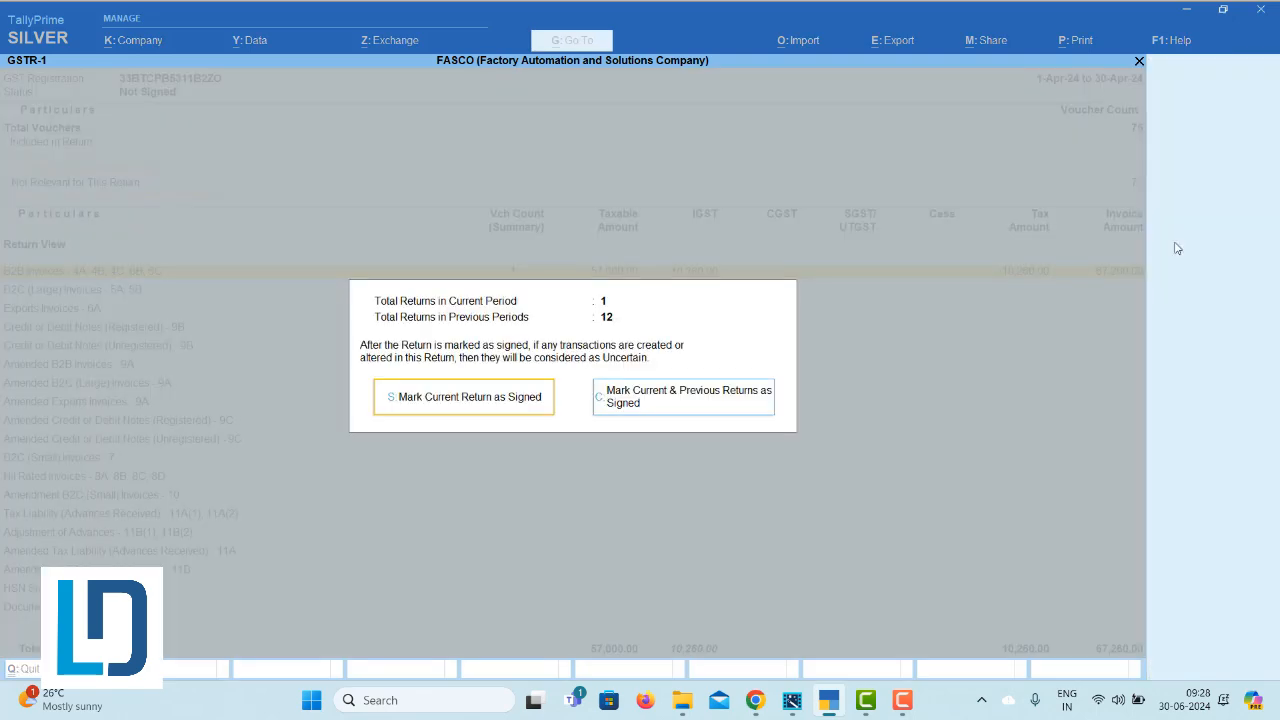
left_click(519, 398)
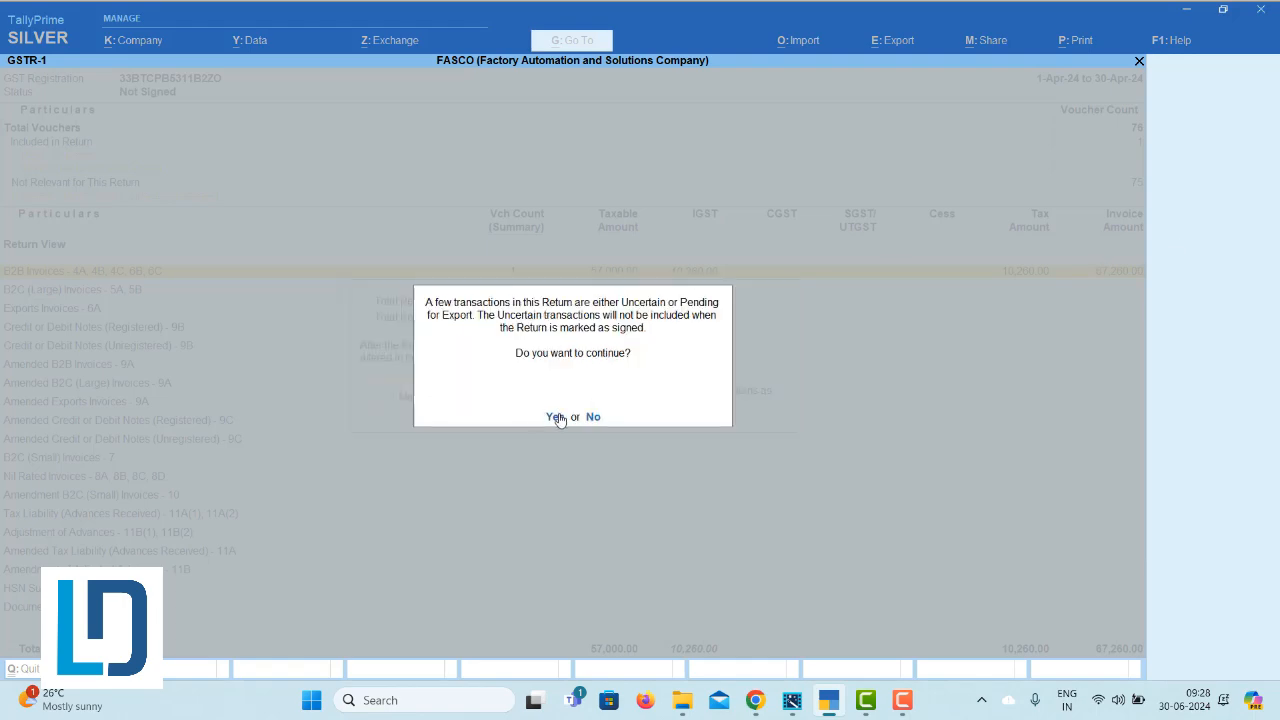
left_click(557, 417)
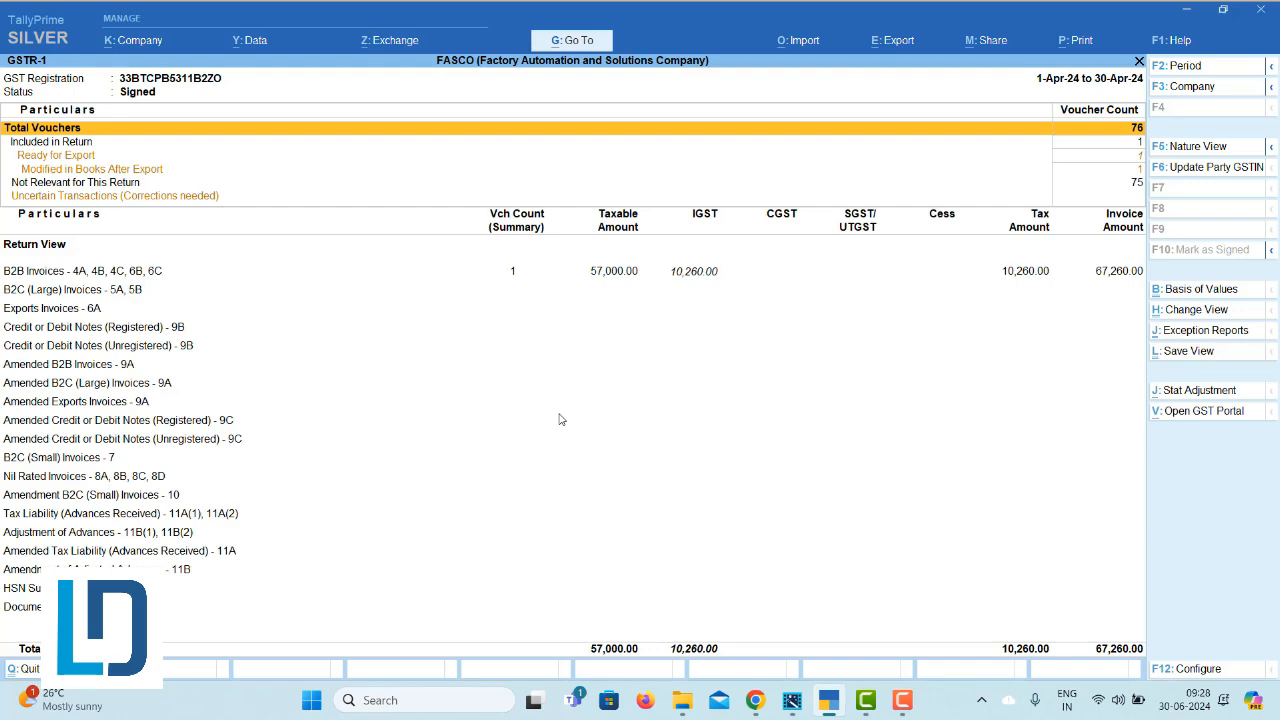
Step: Drill down from the B2B Invoices row to the 29-Apr-24 sales voucher and open it for alteration
key("Down")
key("Down")
key("Down")
key("Down")
key("Down")
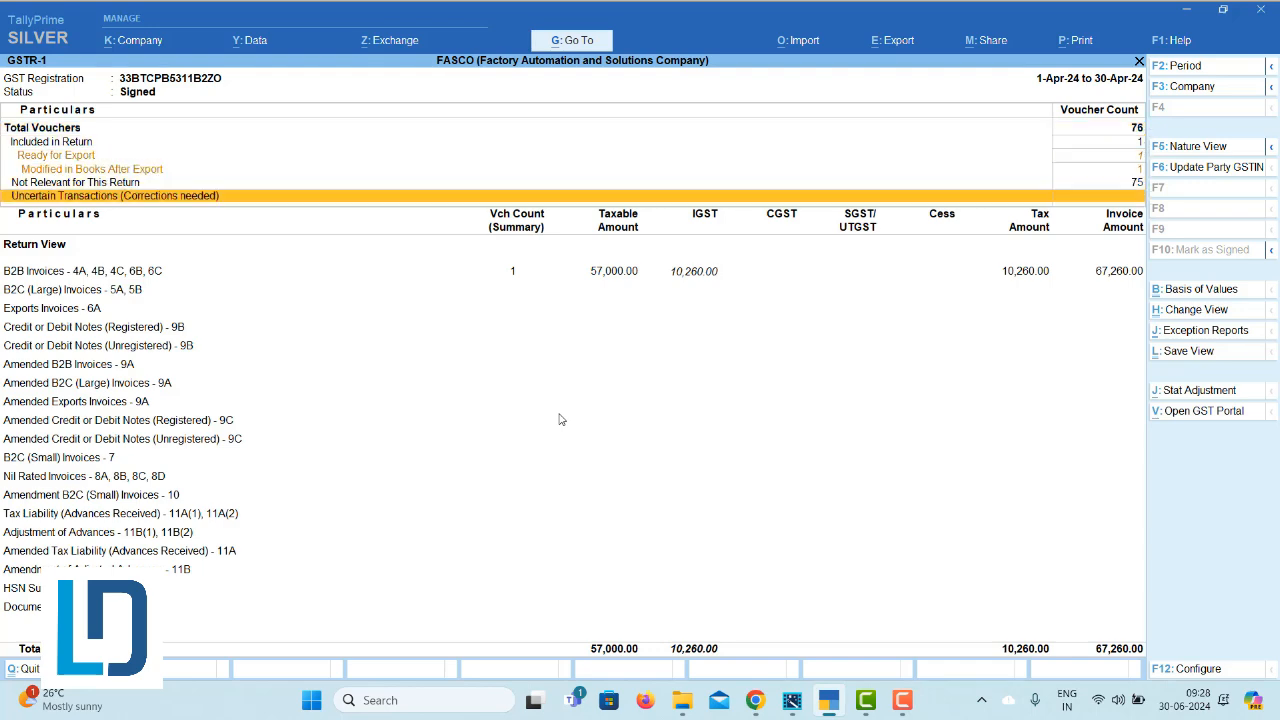
key("Return")
key("Return")
key("Return")
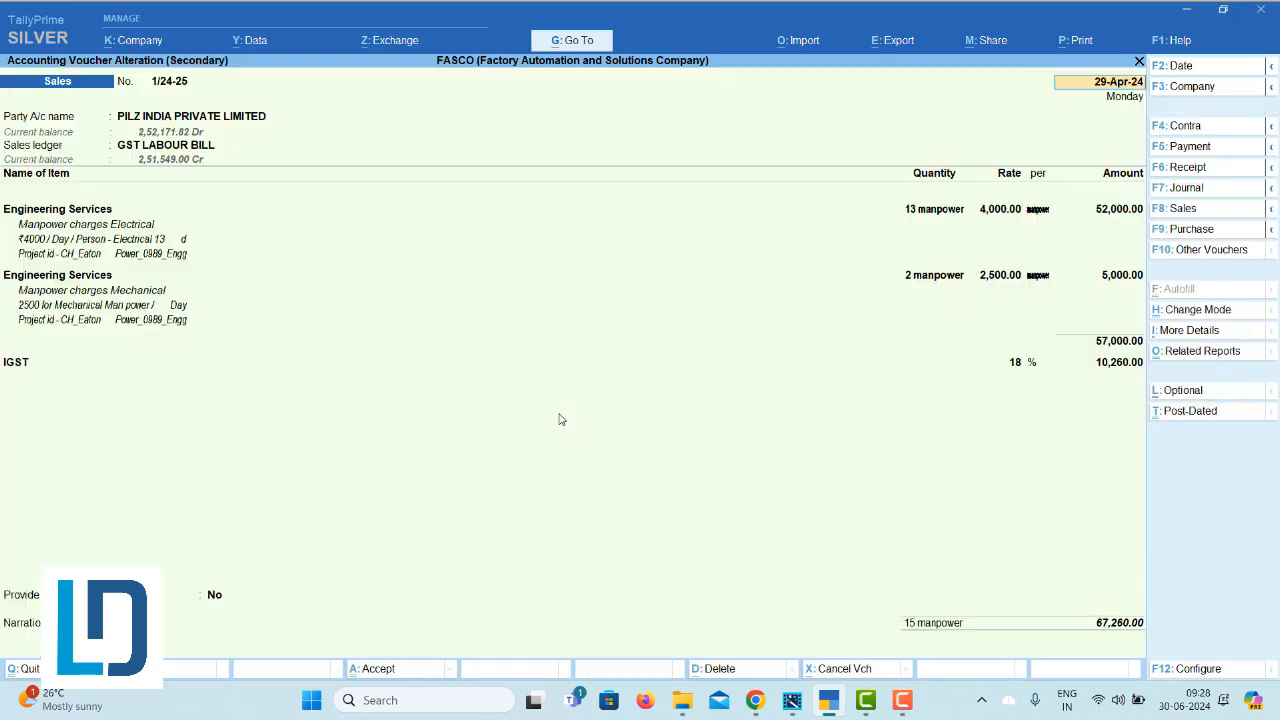
Step: Set the quantity of the second Engineering Services item, the mechanical manpower charges, to 1 manpower
left_click(908, 277)
key("Return")
key("Return")
key("Return")
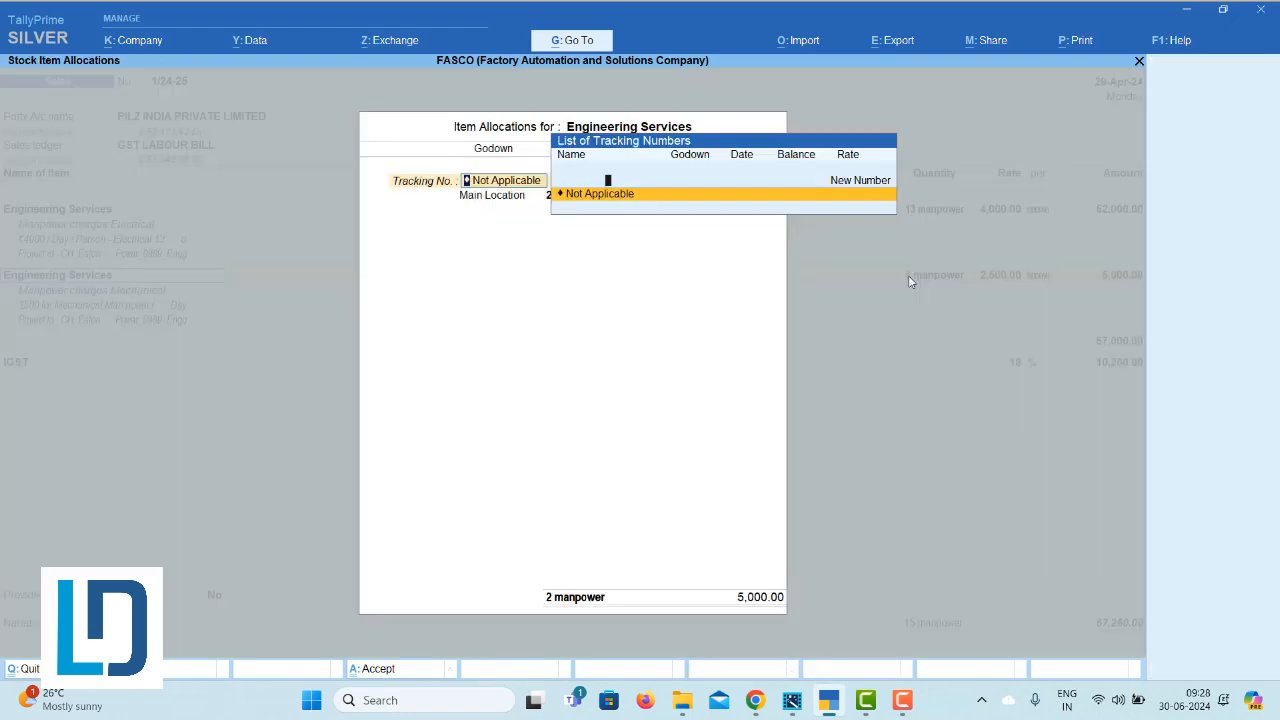
type("1")
key("Return")
key("Return")
key("Return")
key("Return")
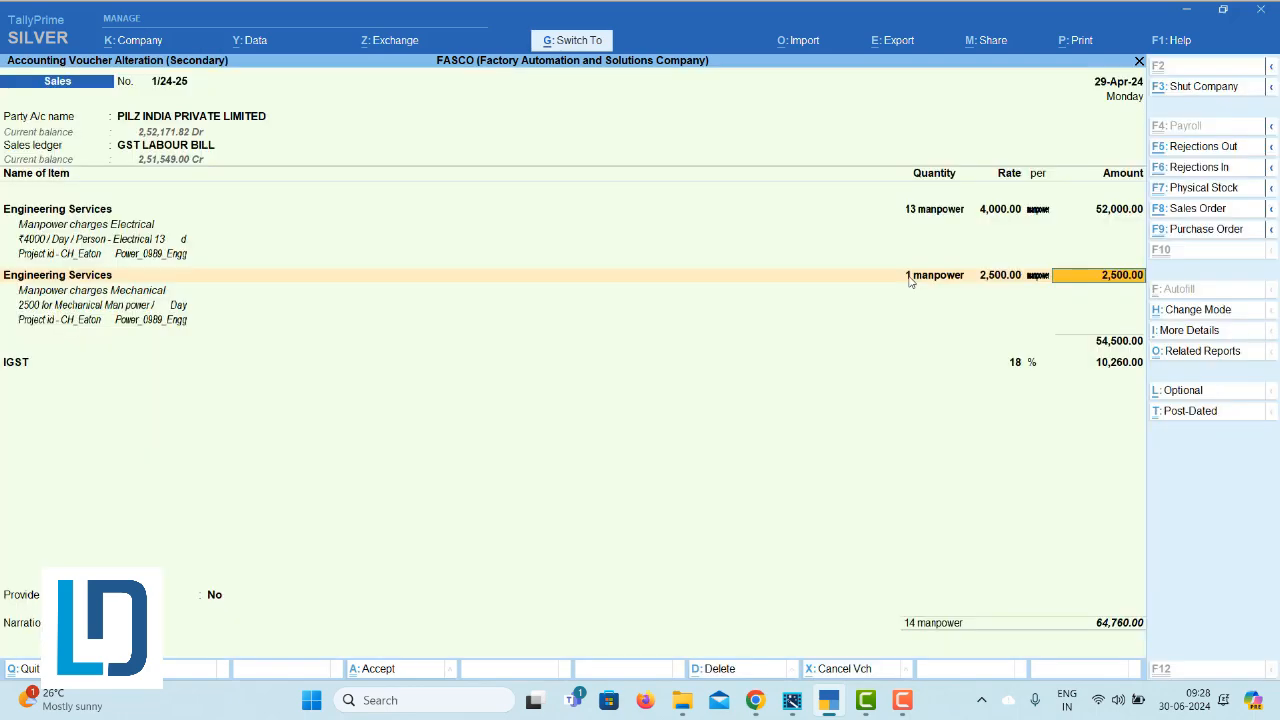
Step: Save the altered sales voucher and return to the Uncertain Transactions row of the GSTR-1 summary
key("ctrl+a")
key("n")
key("Escape")
key("Escape")
key("Up")
key("Up")
key("Down")
key("Up")
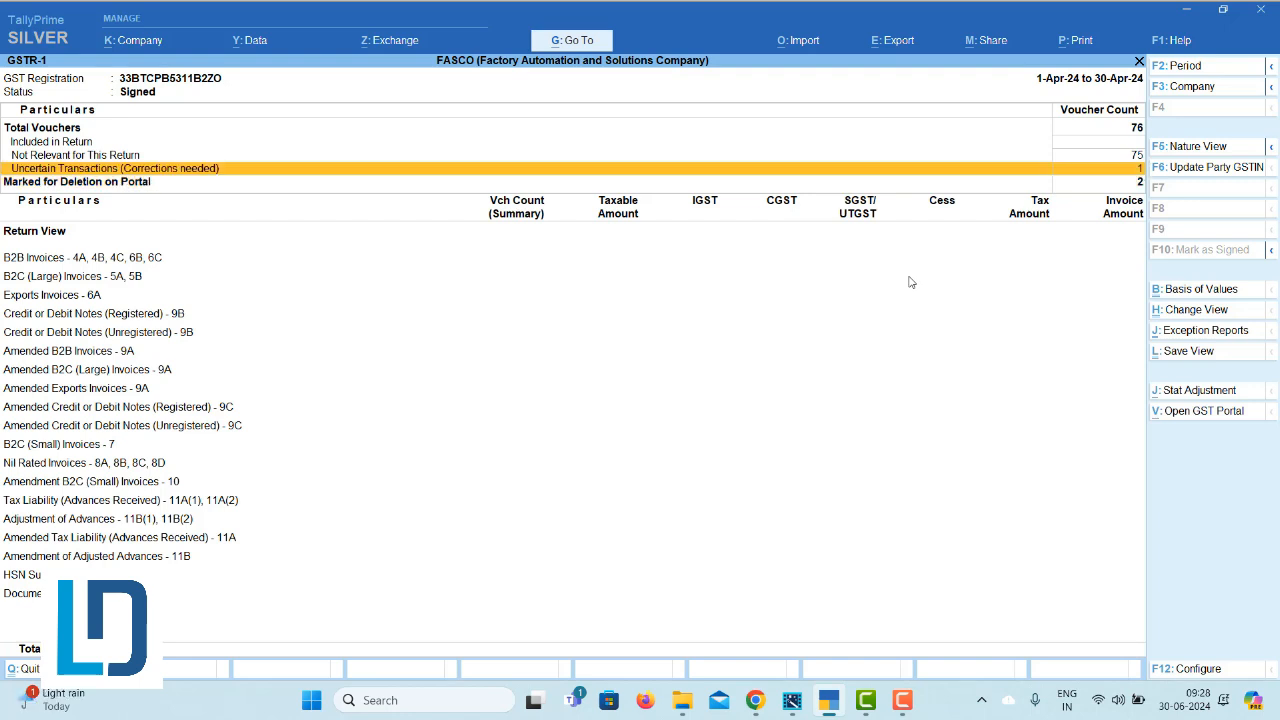
Step: Undo the signing for the current April GSTR-1 return
left_click(1272, 252)
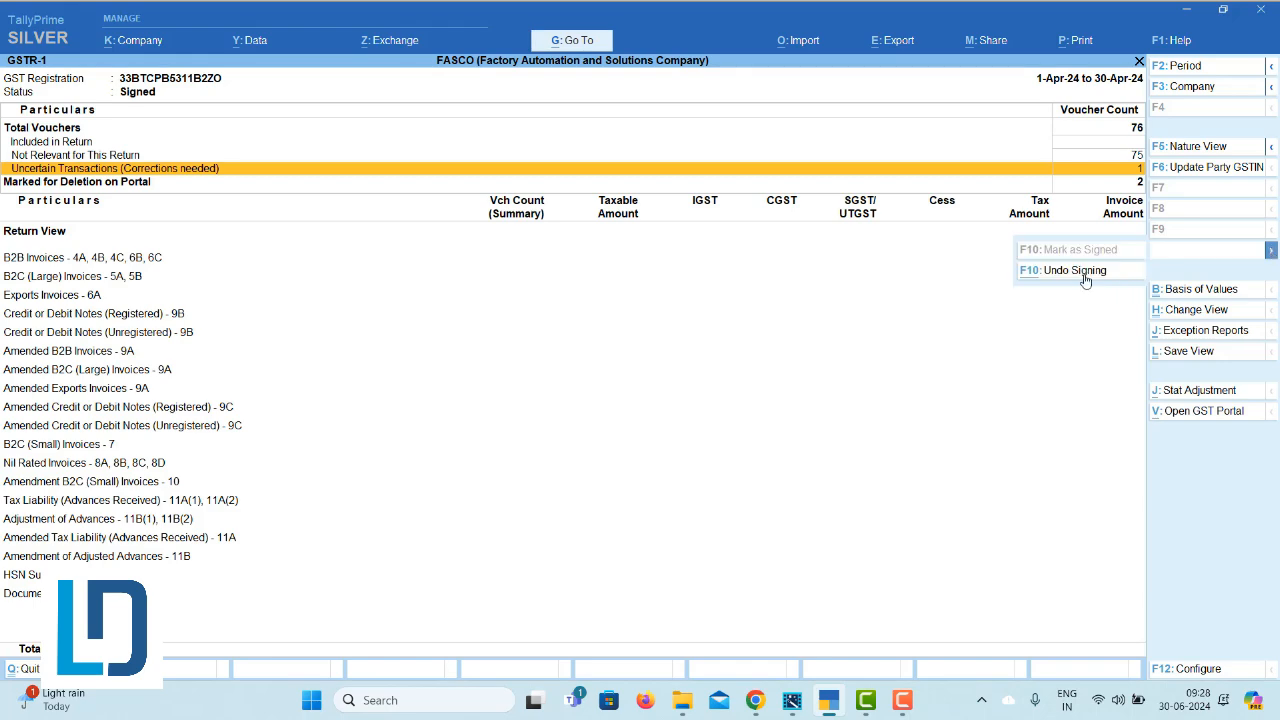
left_click(1088, 276)
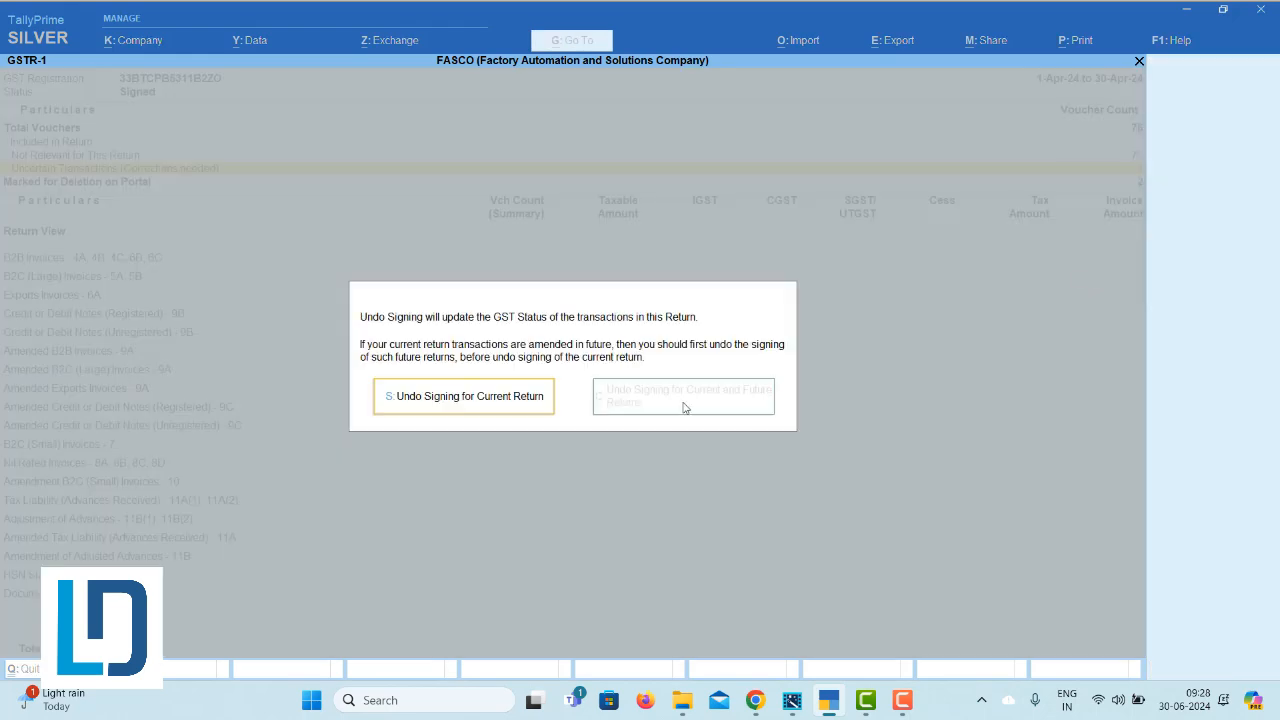
left_click(470, 406)
Step: Examine the voucher count rows and the B2B Invoices figures of the unsigned return
key("Down")
key("Down")
key("Down")
key("Down")
key("Down")
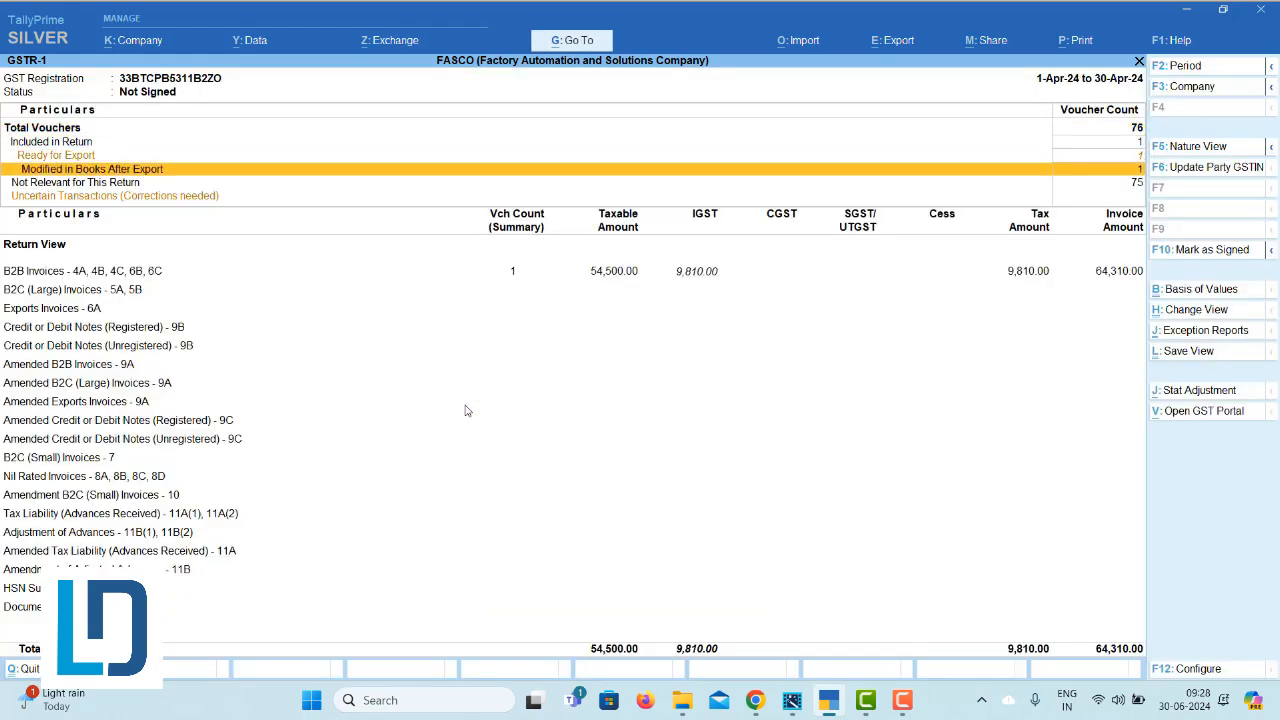
key("Up")
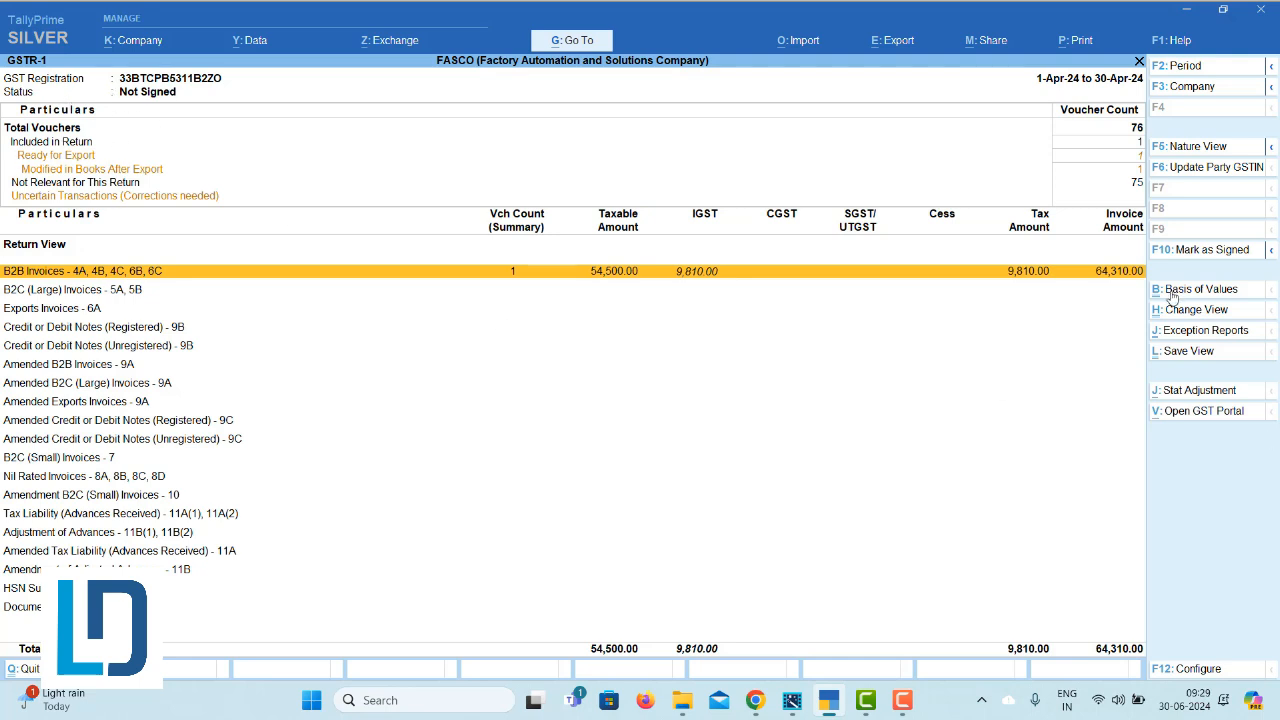
Step: Sign the current April return again with the altered voucher included, accepting the warning about uncertain transactions
left_click(1192, 262)
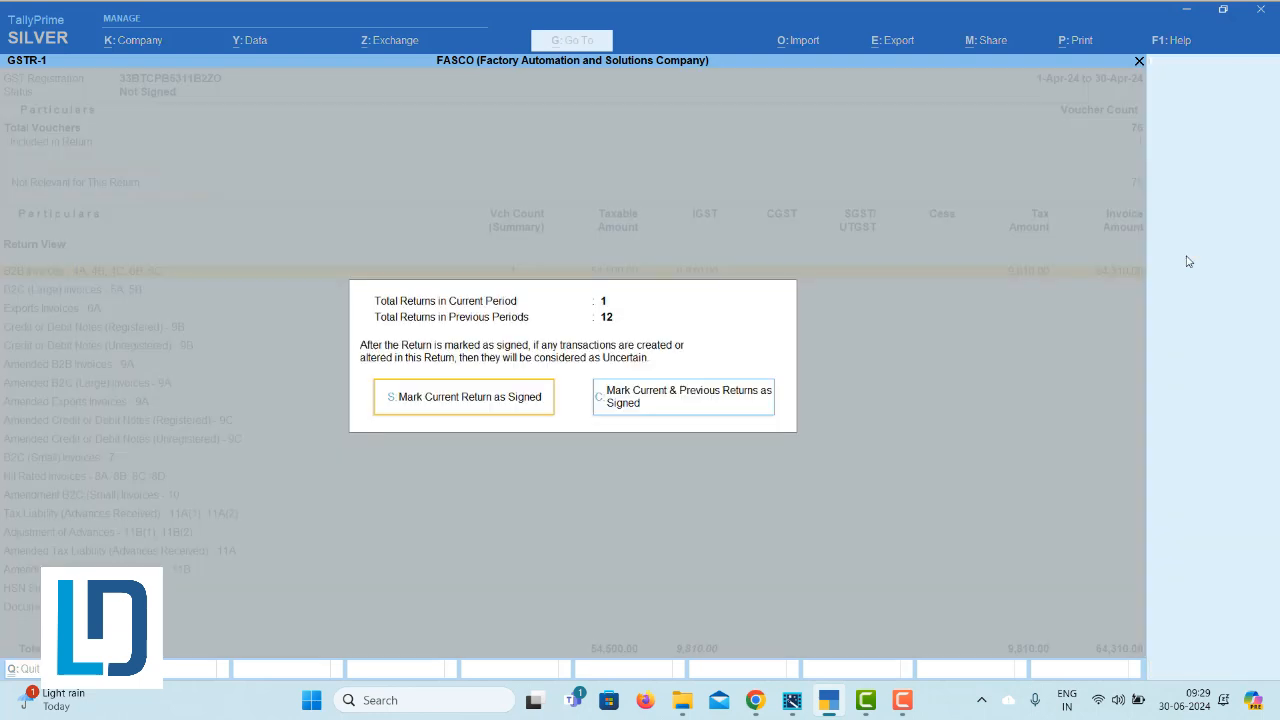
left_click(459, 405)
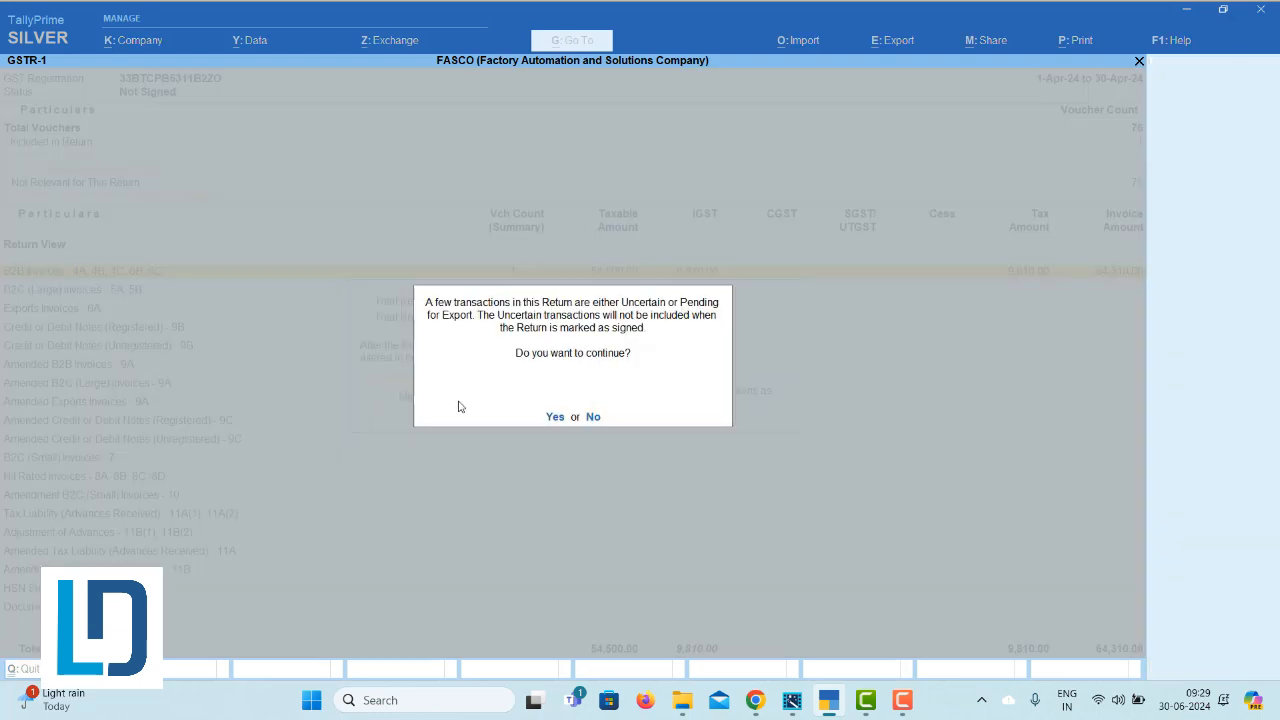
key("y")
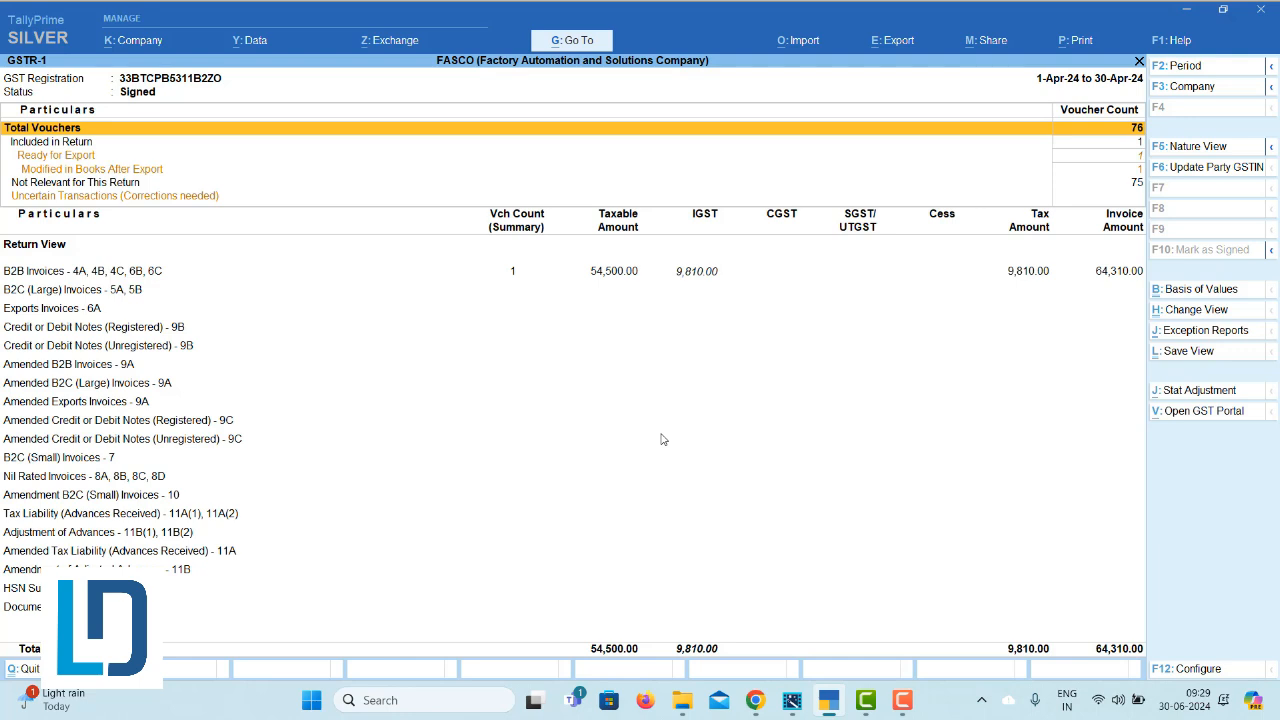
Step: Examine the Ready for Export, Modified in Books After Export and Uncertain Transactions rows of the signed return
key("Down")
key("Down")
key("Down")
key("Down")
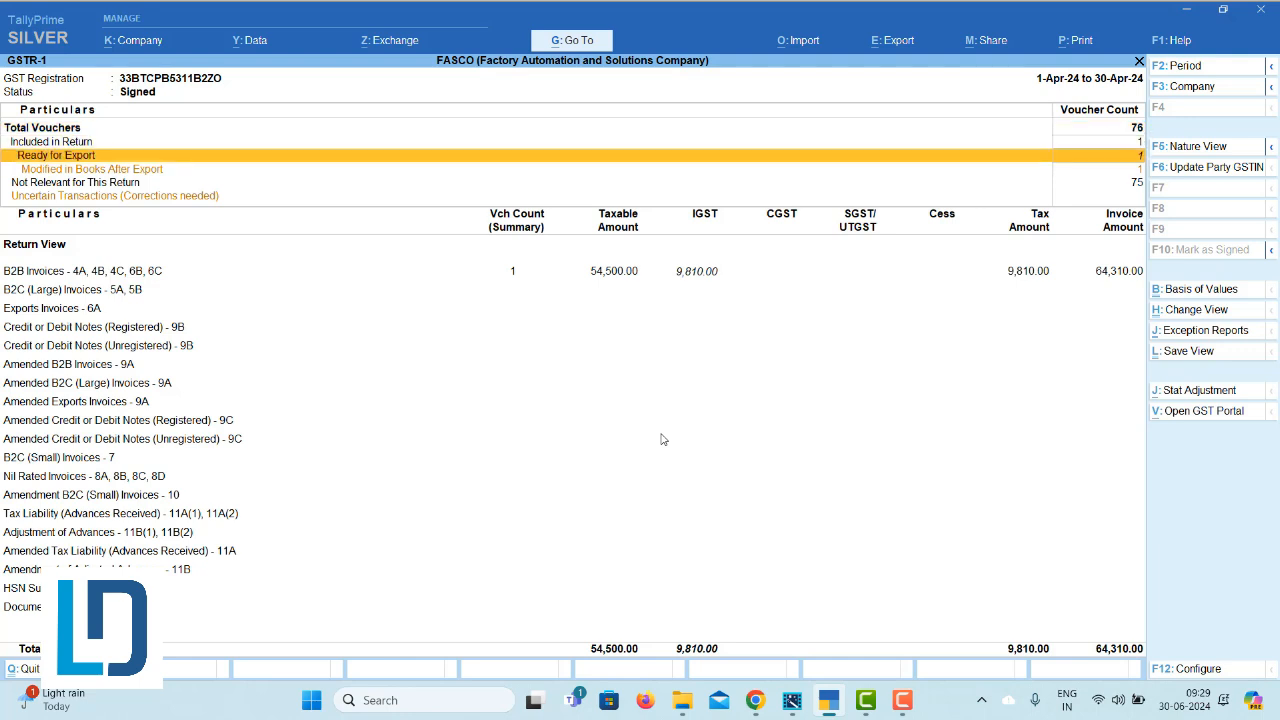
key("Down")
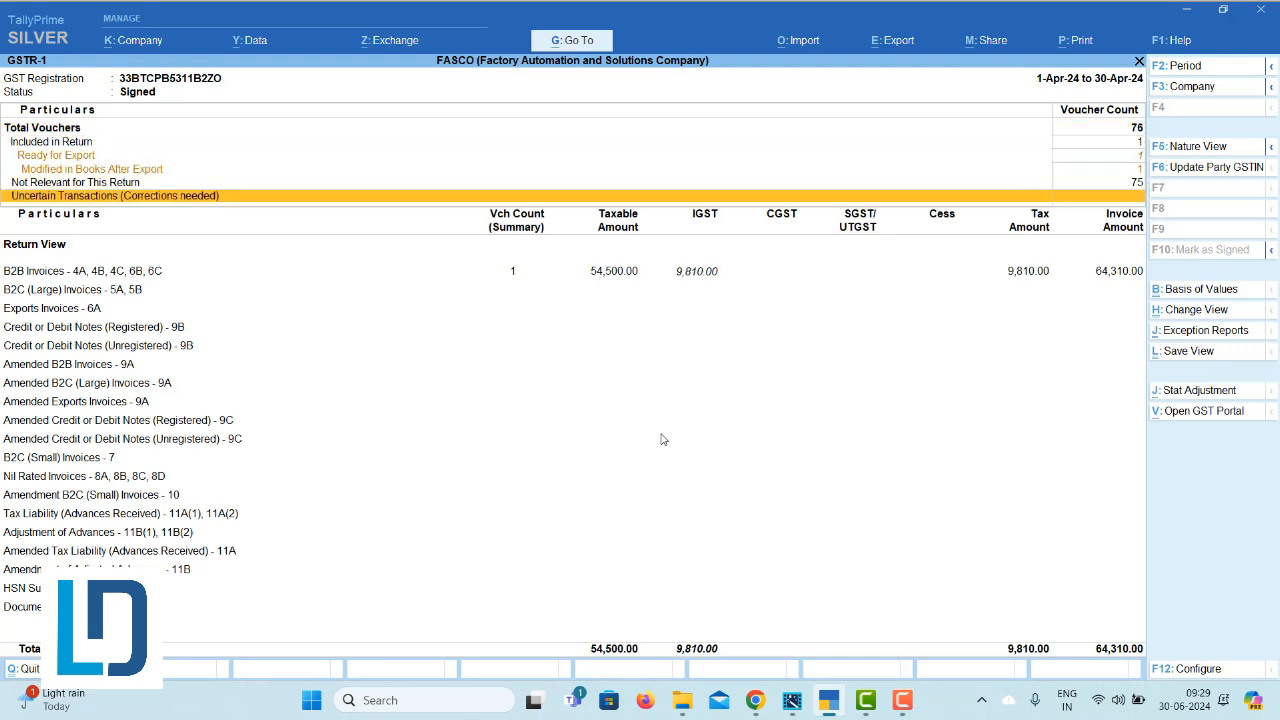
key("Up")
key("Up")
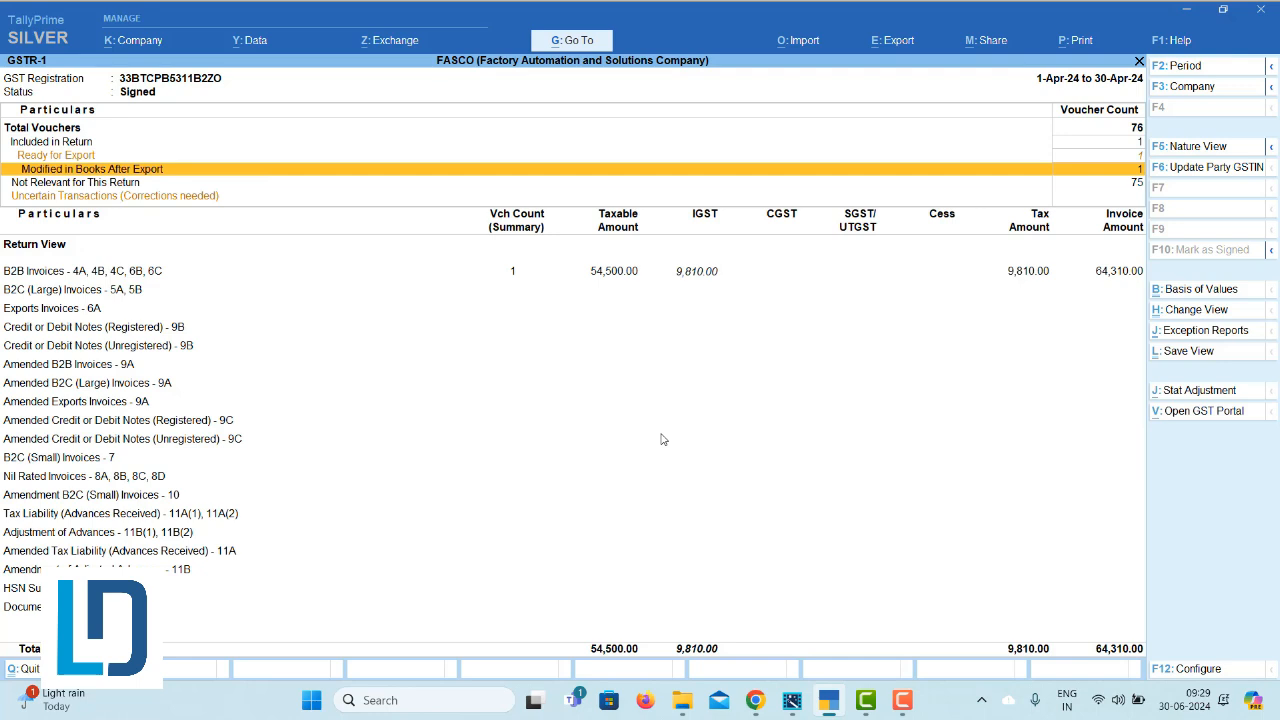
key("Down")
key("Down")
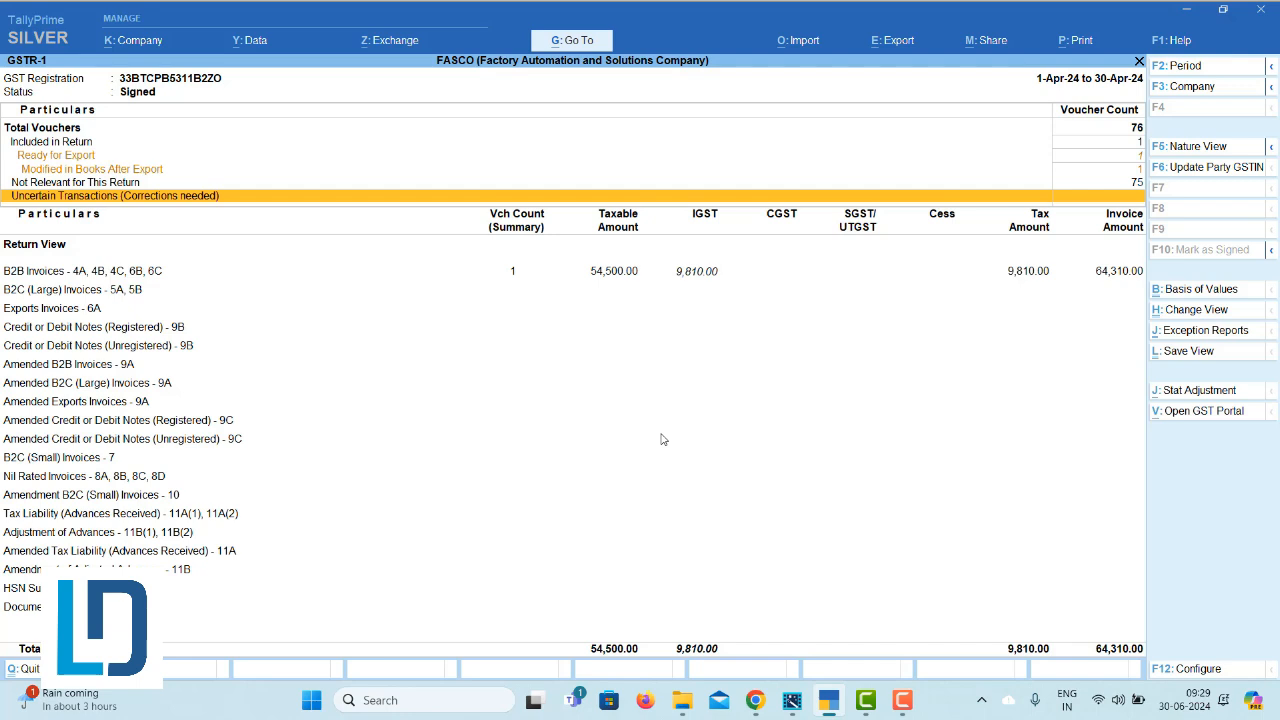
Step: View the party-wise B2B Invoices summary and go back to the Uncertain Transactions row of GSTR-1
key("Down")
key("Down")
key("Up")
key("Return")
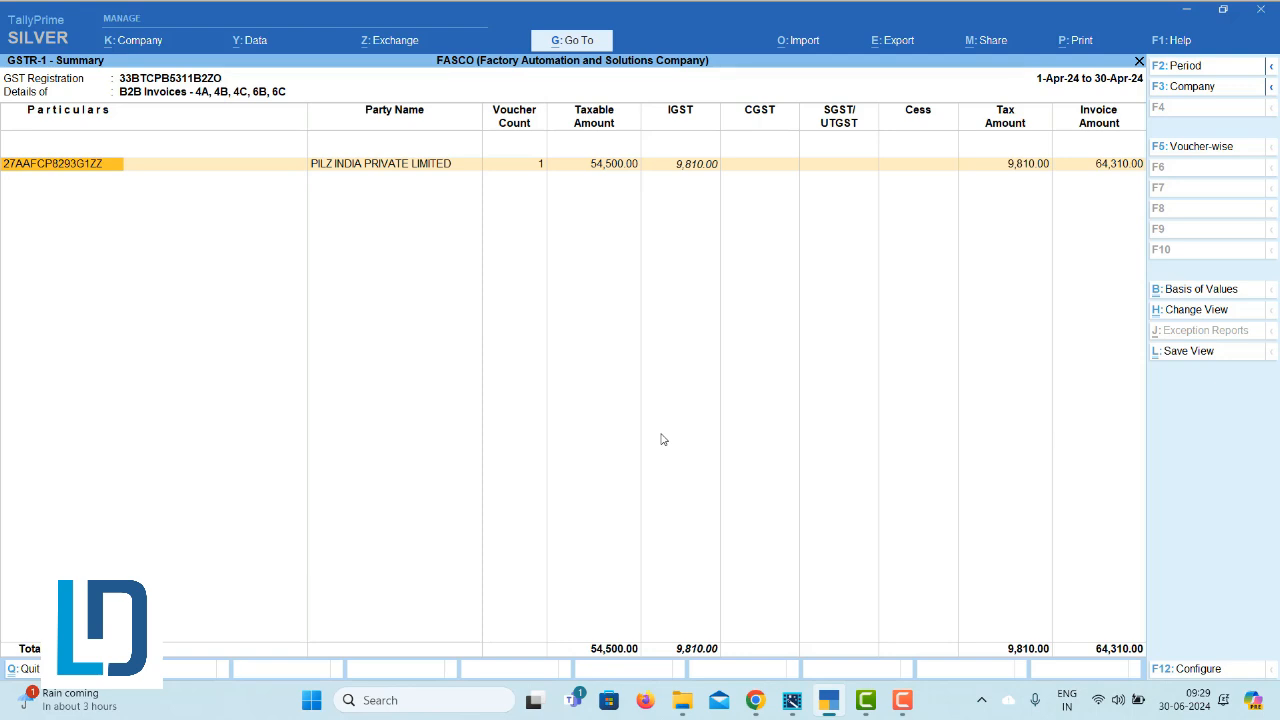
key("Escape")
key("Up")
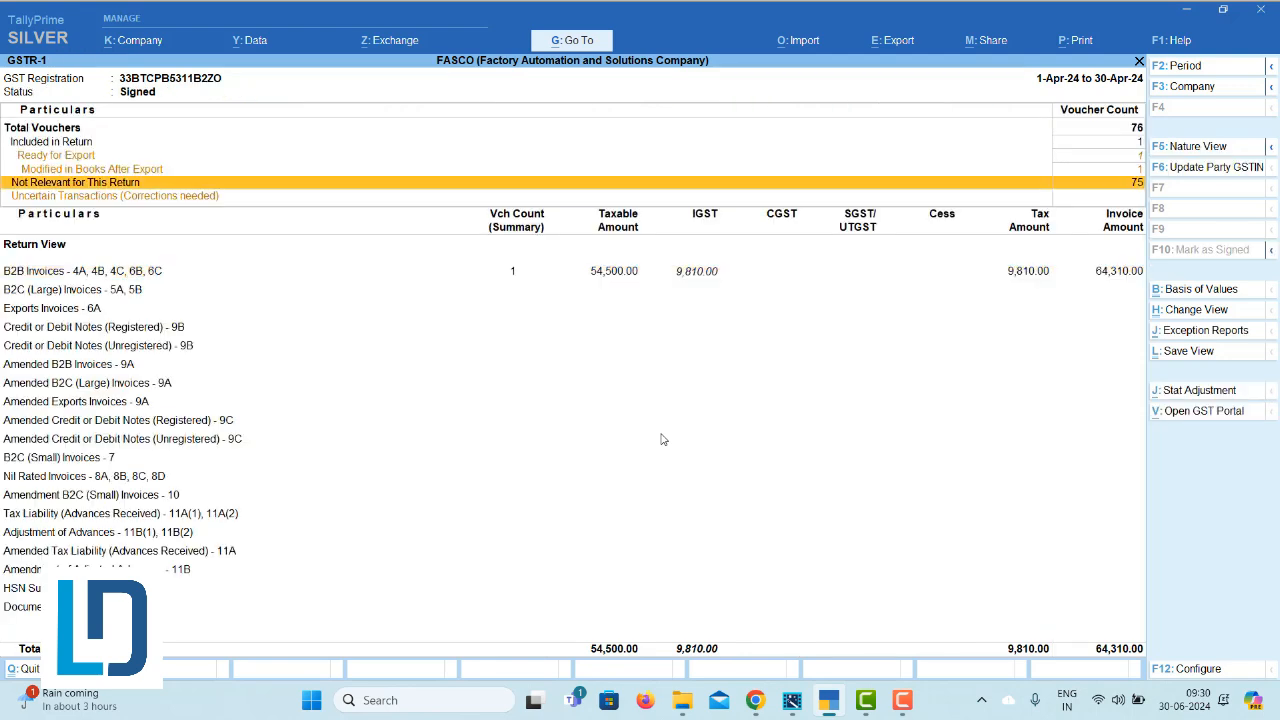
key("Down")
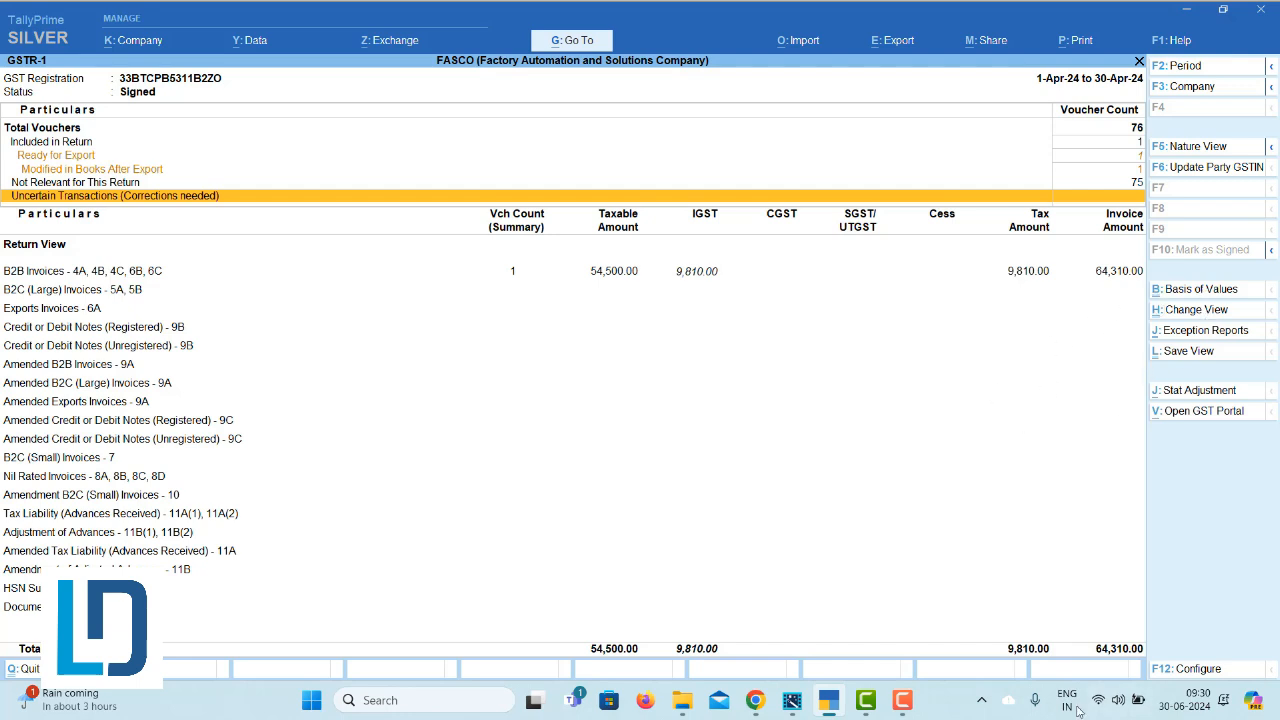
left_click(902, 700)
left_click(1251, 612)
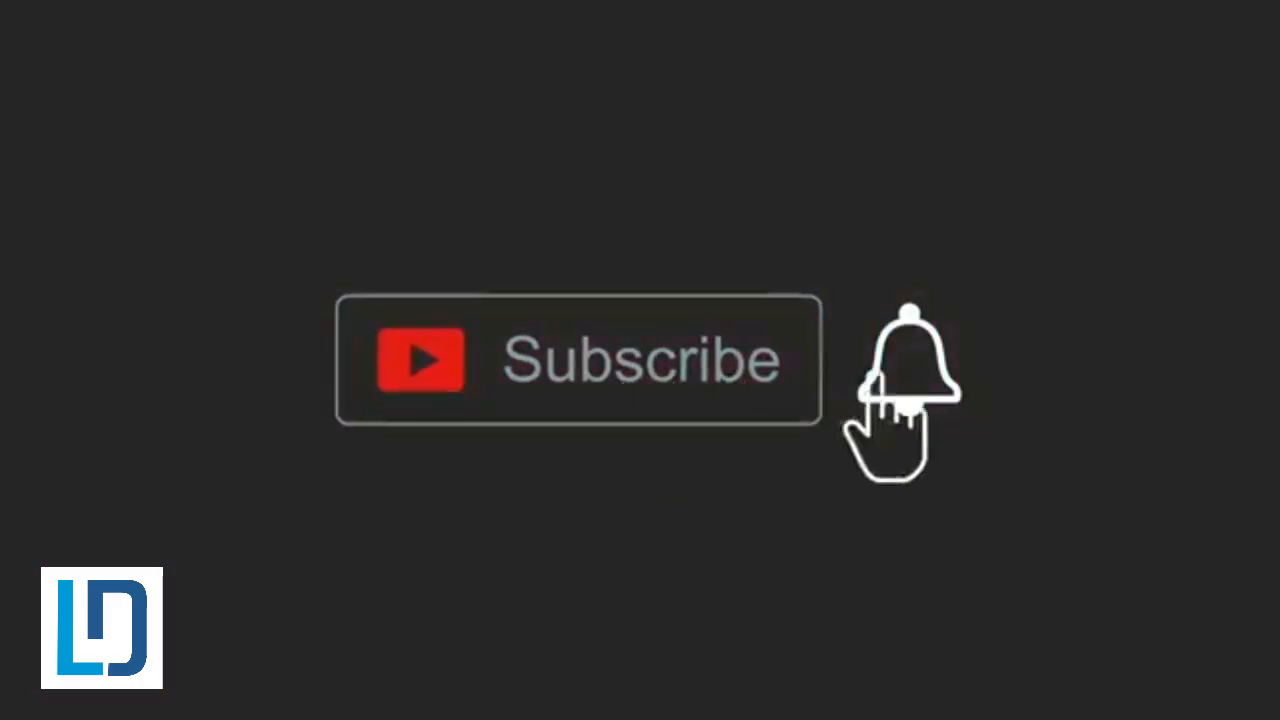